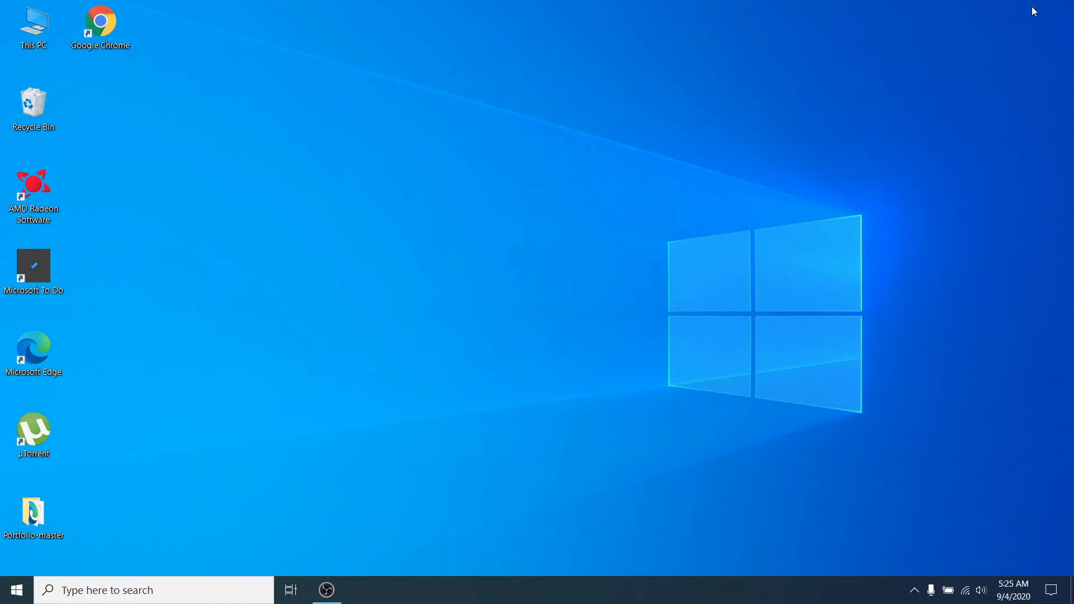
Launch Visual Studio Code from the Windows search results
key(super+s)
text(vi)
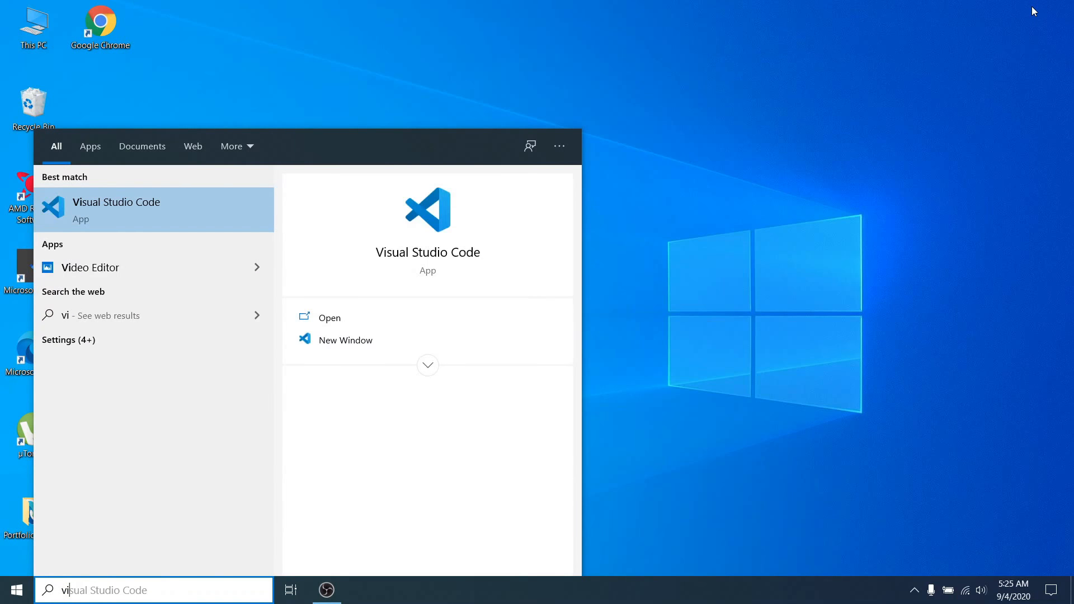
key(Return)
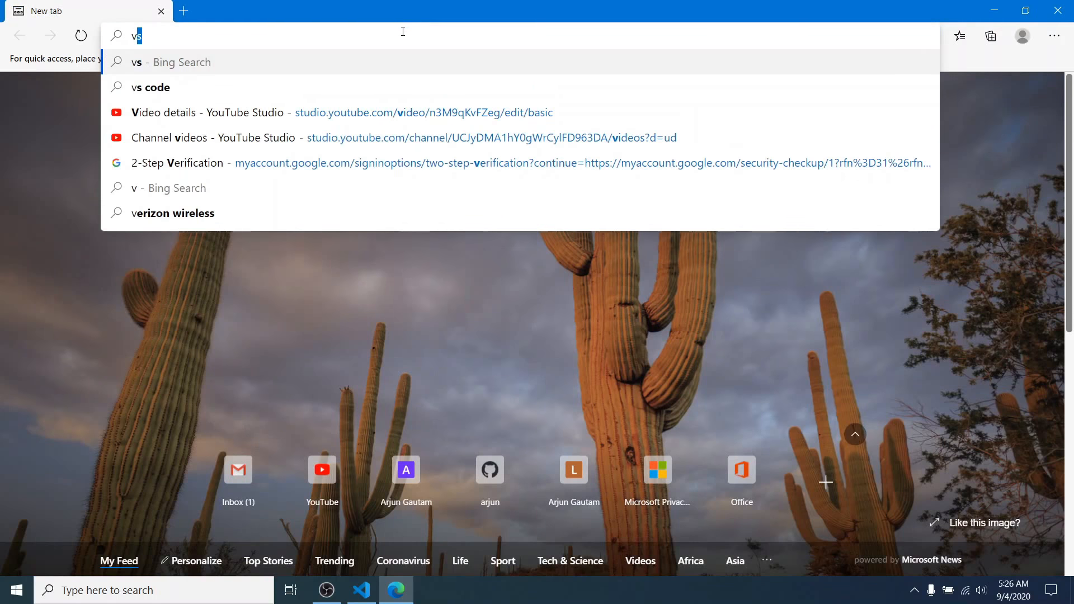
text( cod)
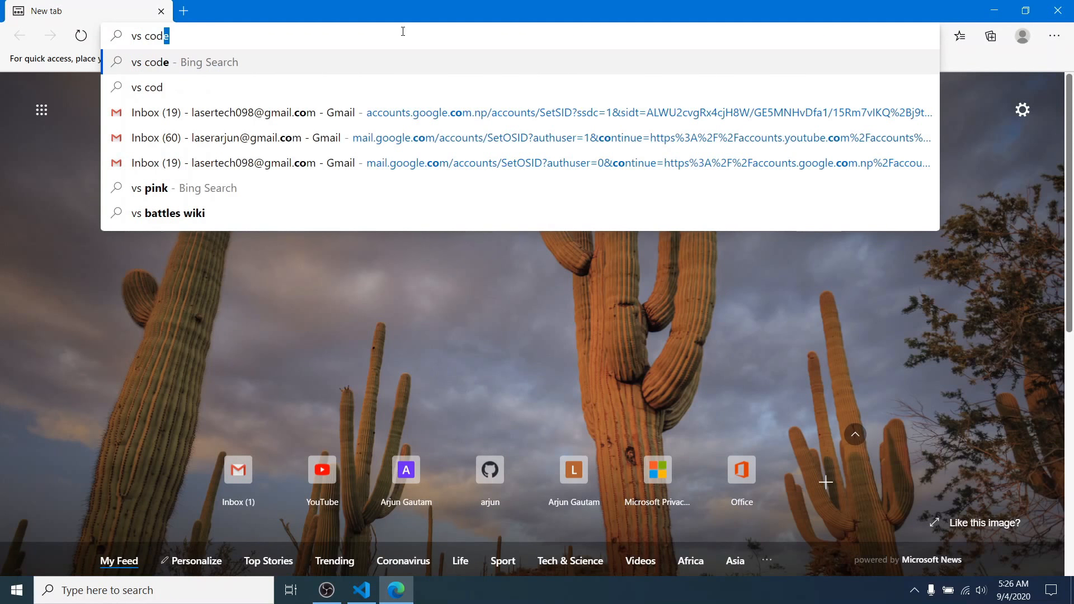
text(e)
Search Bing for 'vs code', reach code.visualstudio.com and reveal the macOS, Windows and Linux download options
key(Return)
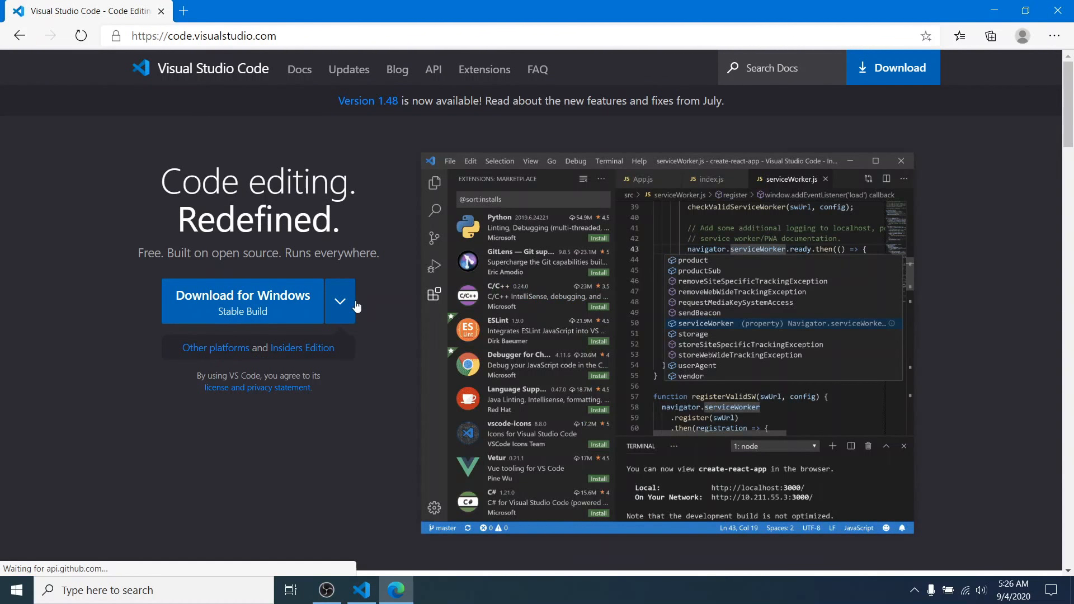
click(344, 309)
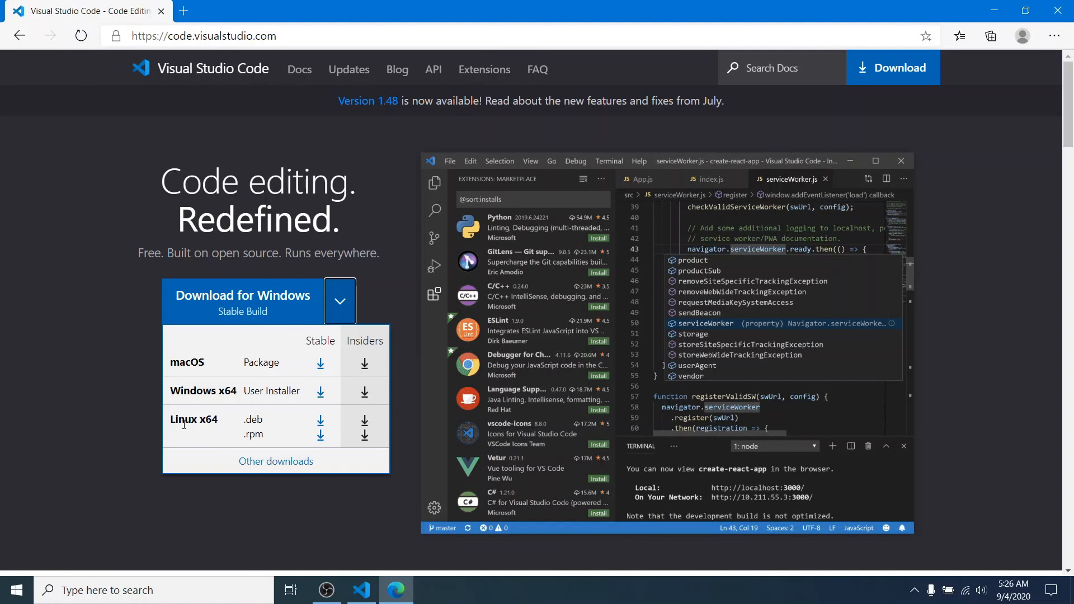
drag(170, 424, 223, 425)
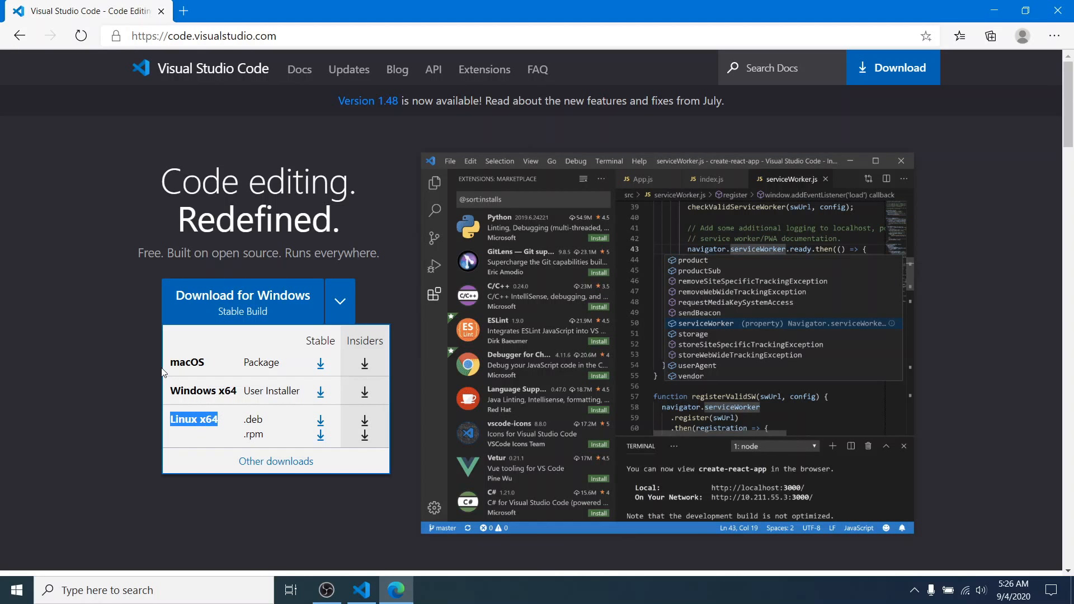
drag(171, 369, 223, 367)
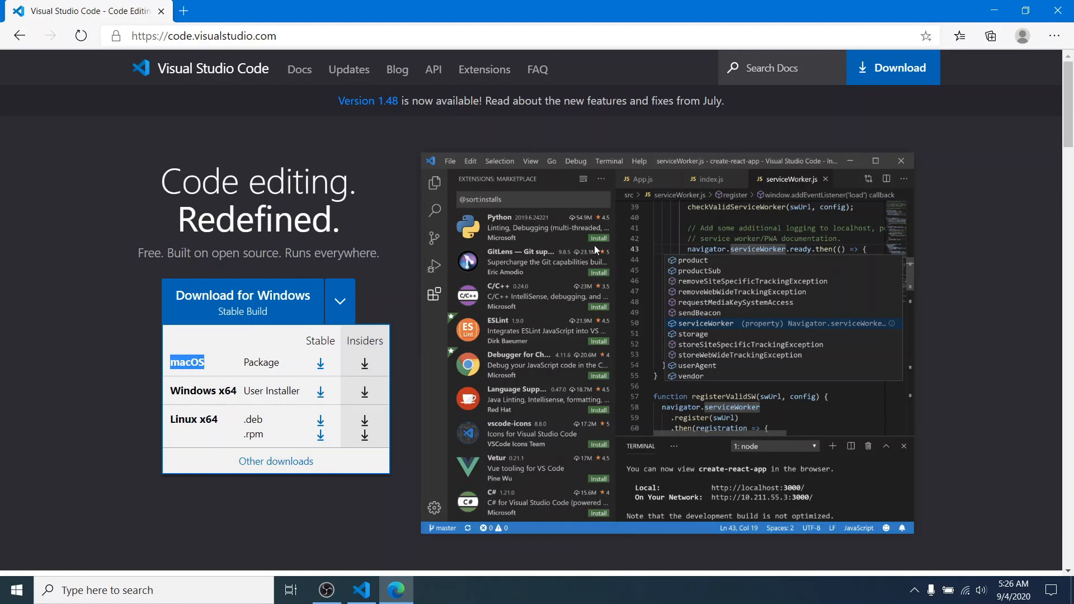
key(alt+Tab)
key(alt+Tab)
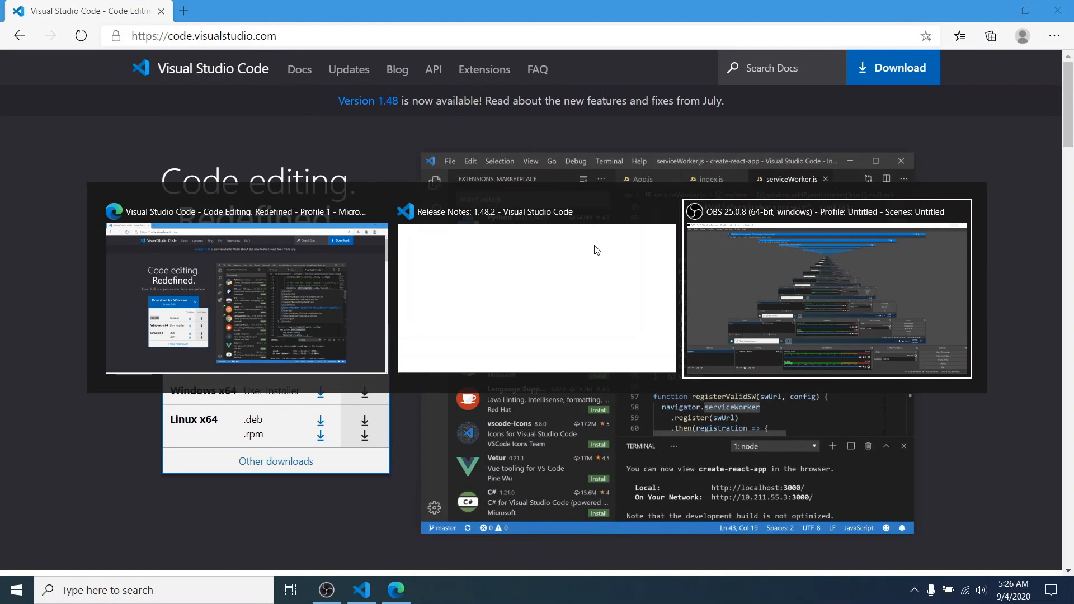
Show the desktop and launch Visual Studio Code from a Windows search for 'vs cod'
key(alt+Tab)
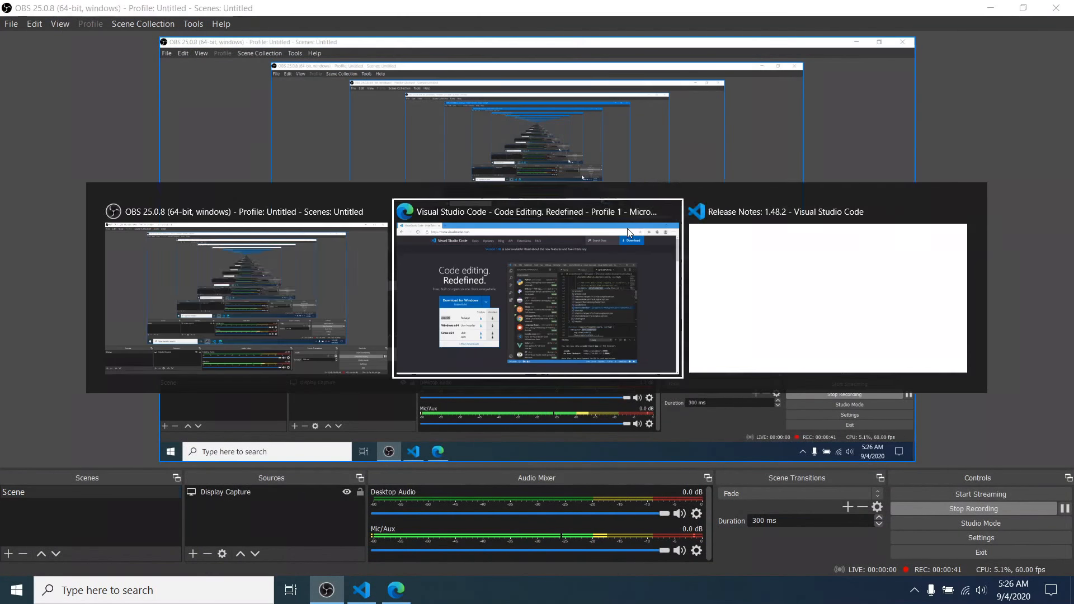
key(super+d)
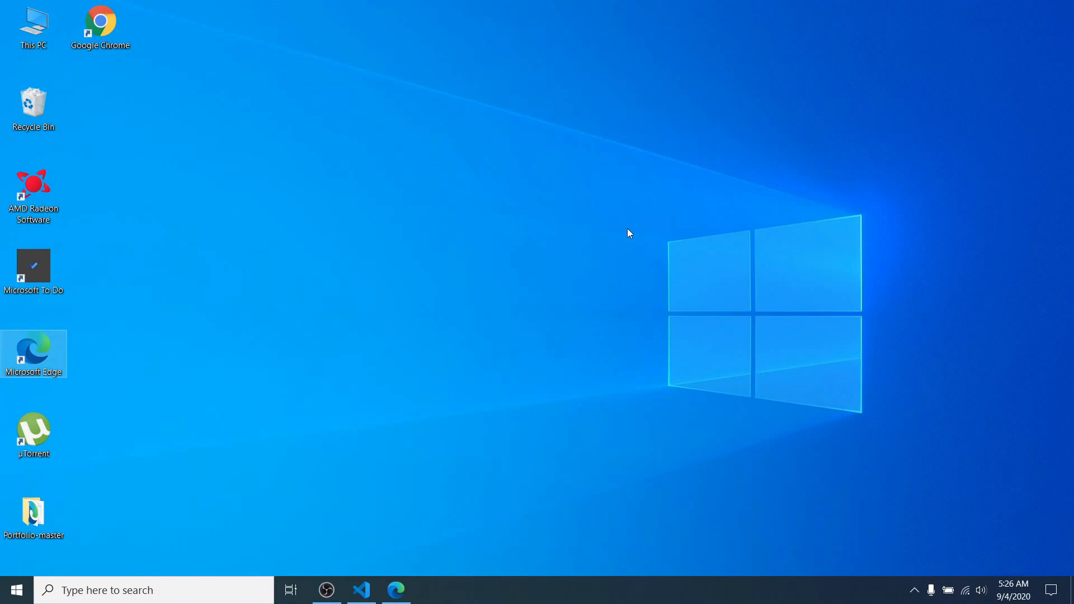
key(super)
text(v)
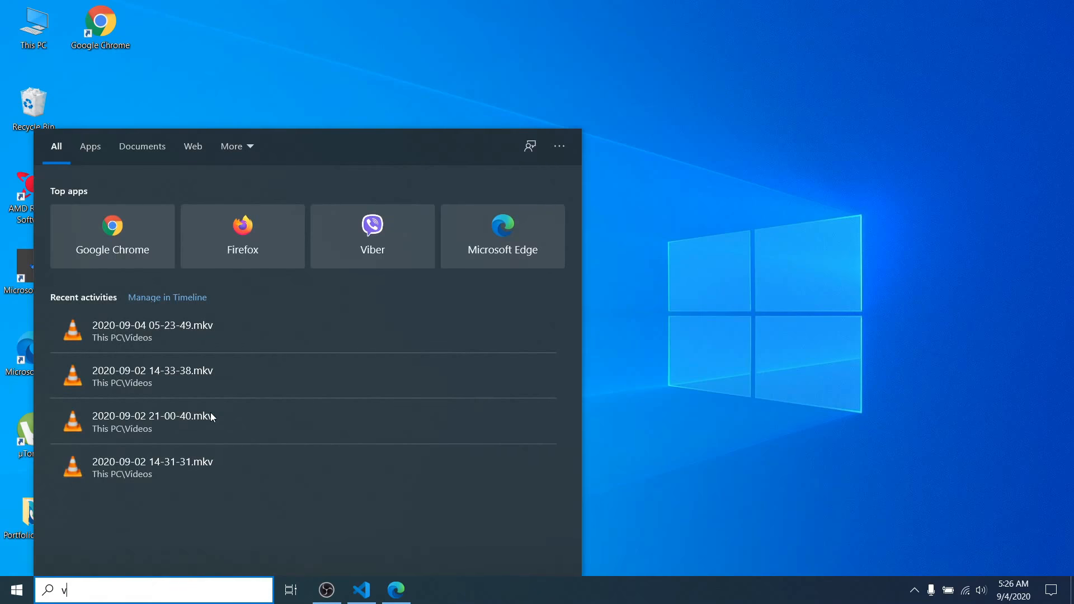
text(s)
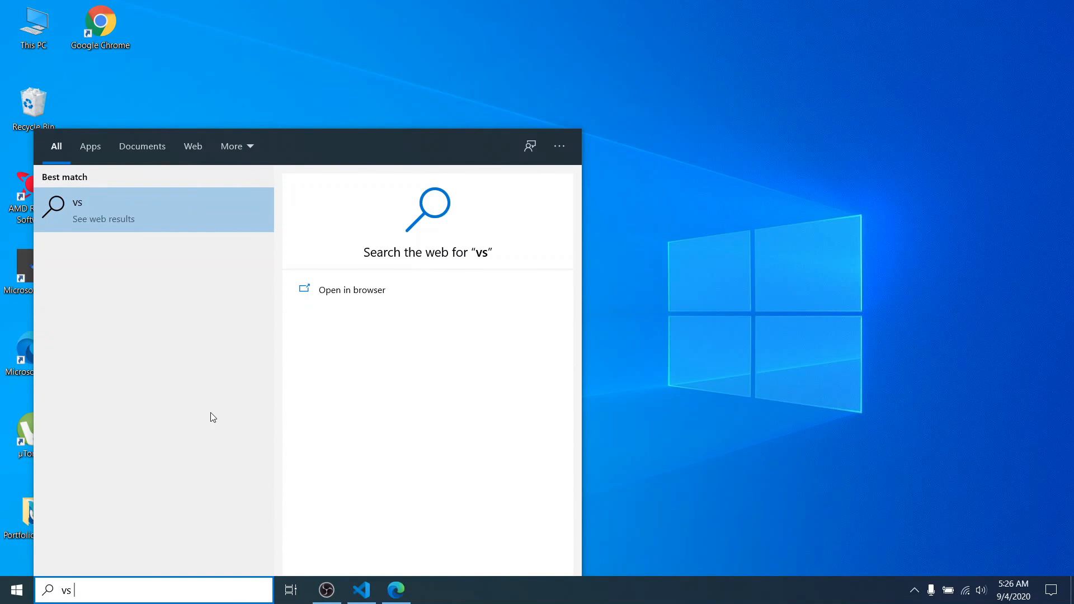
text(cod)
key(BackSpace)
key(BackSpace)
key(BackSpace)
text(cod)
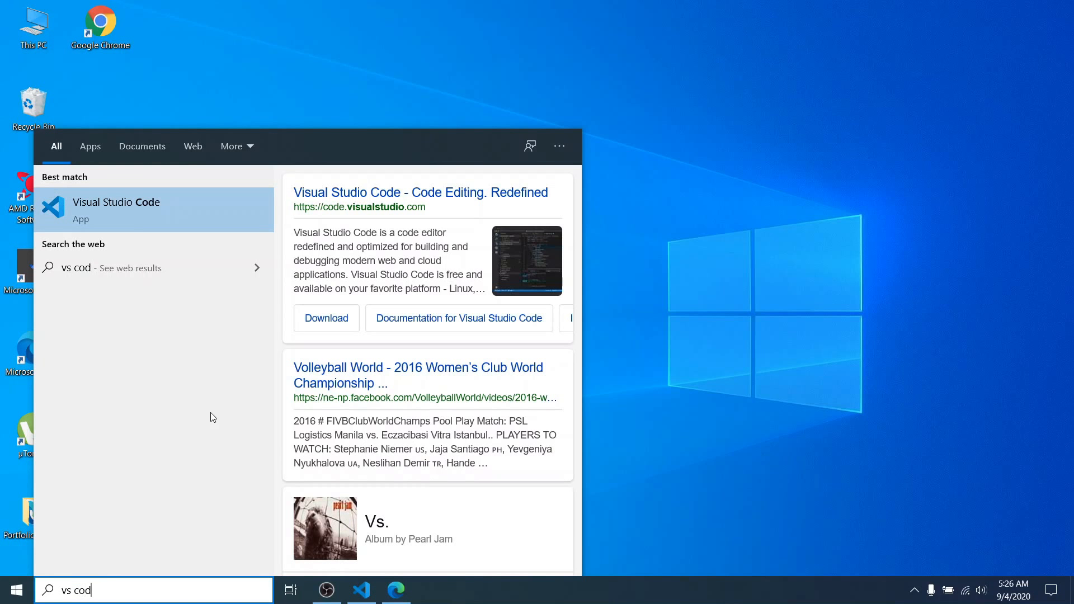
key(Return)
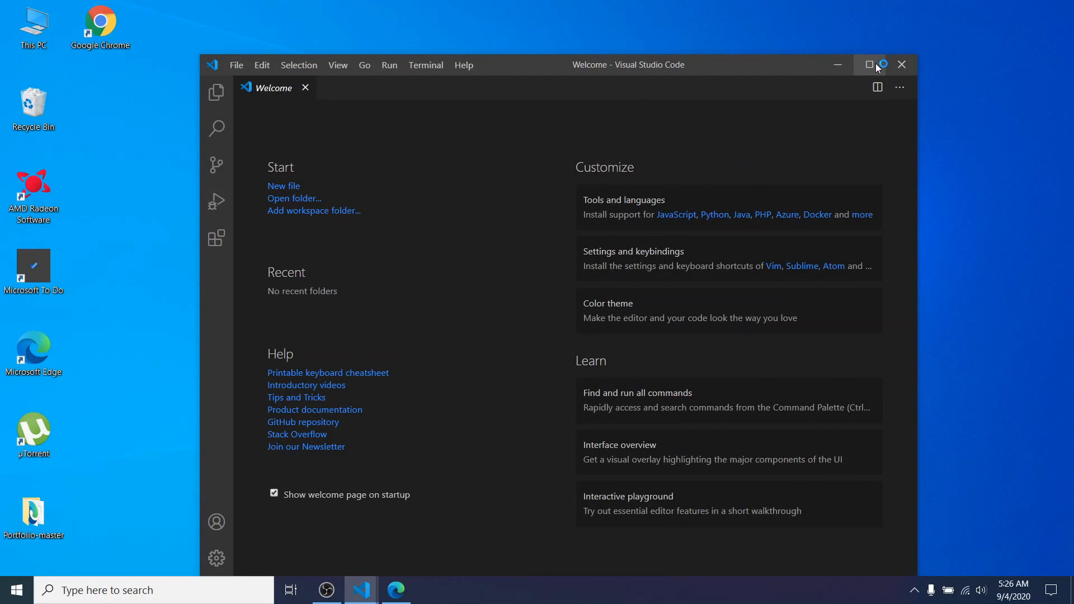
Maximize VS Code and open a new PowerShell terminal, dragging its panel taller
click(869, 64)
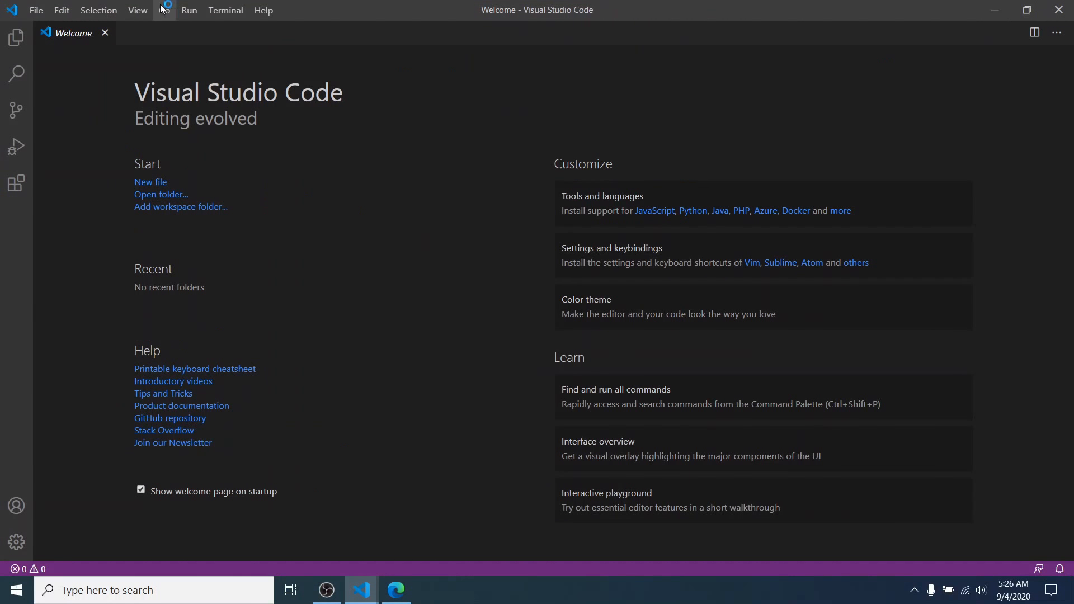
click(226, 13)
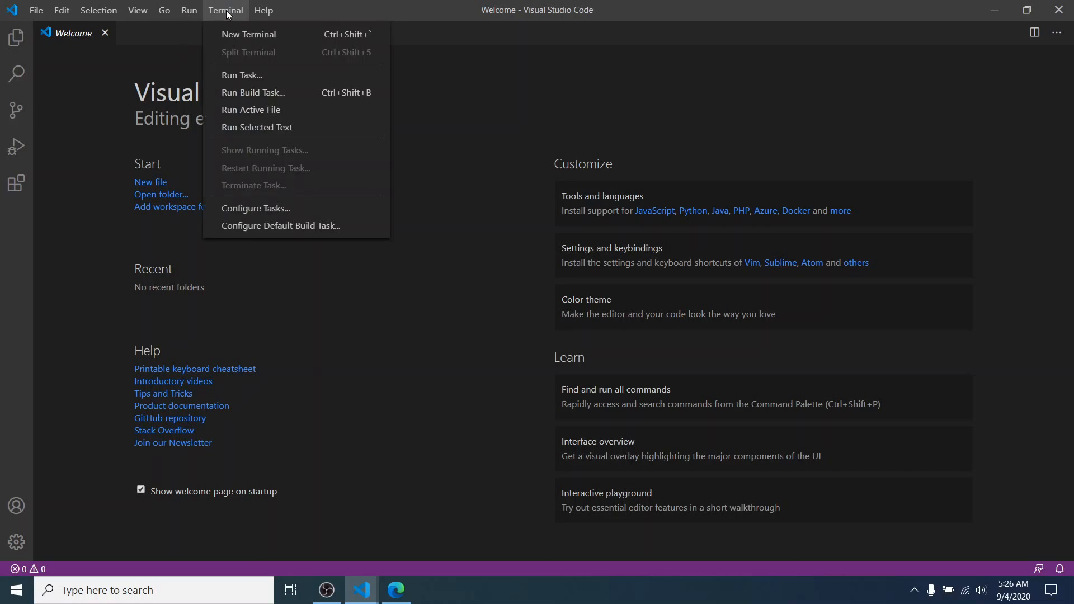
click(242, 38)
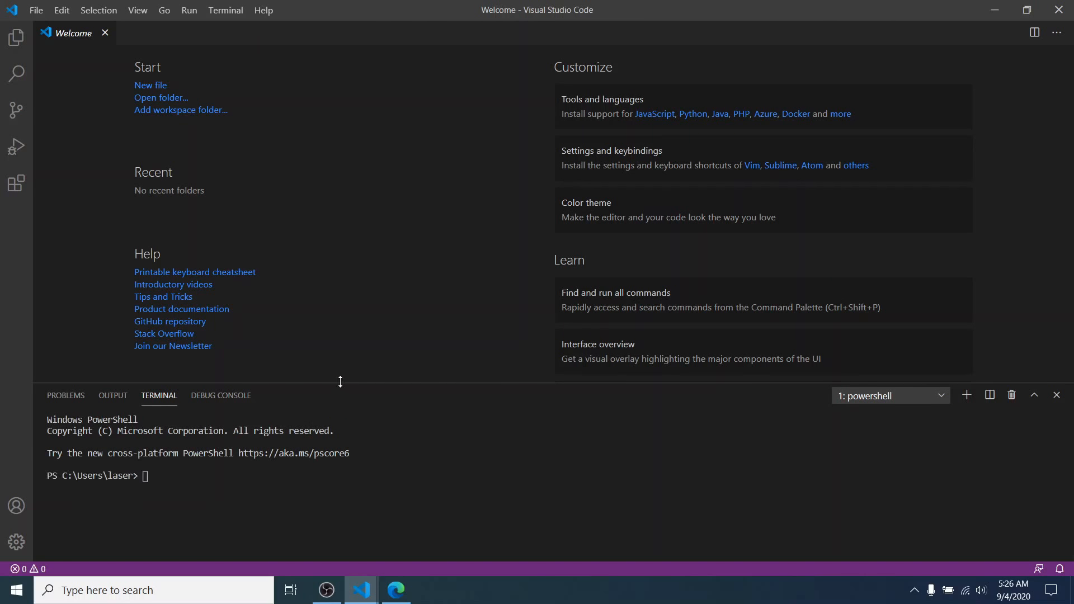
drag(340, 382, 340, 307)
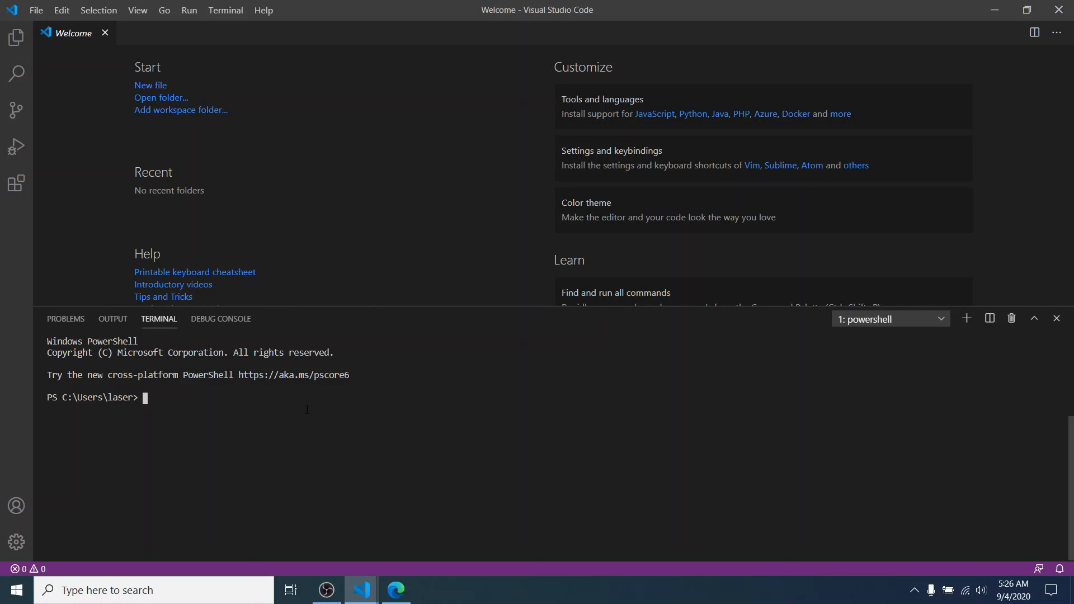
text(np)
text(m)
Run node -v and npm -v, confirming Node v14.9.0 and npm 6.14.8
key(BackSpace)
key(BackSpace)
key(BackSpace)
text(node -v)
key(Return)
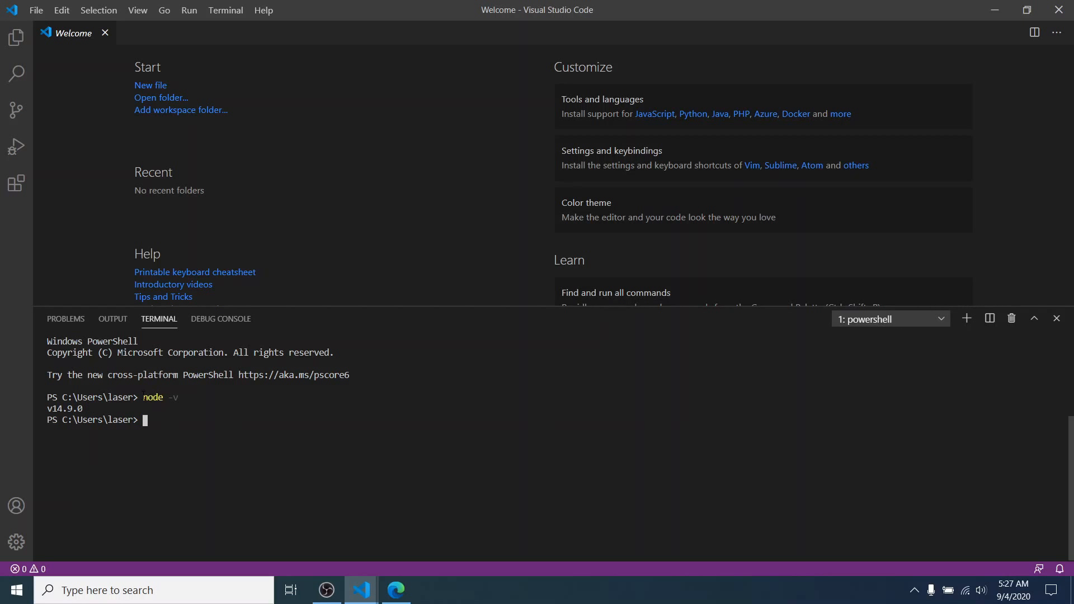
drag(169, 397, 198, 398)
drag(87, 408, 29, 409)
click(177, 422)
drag(104, 409, 14, 415)
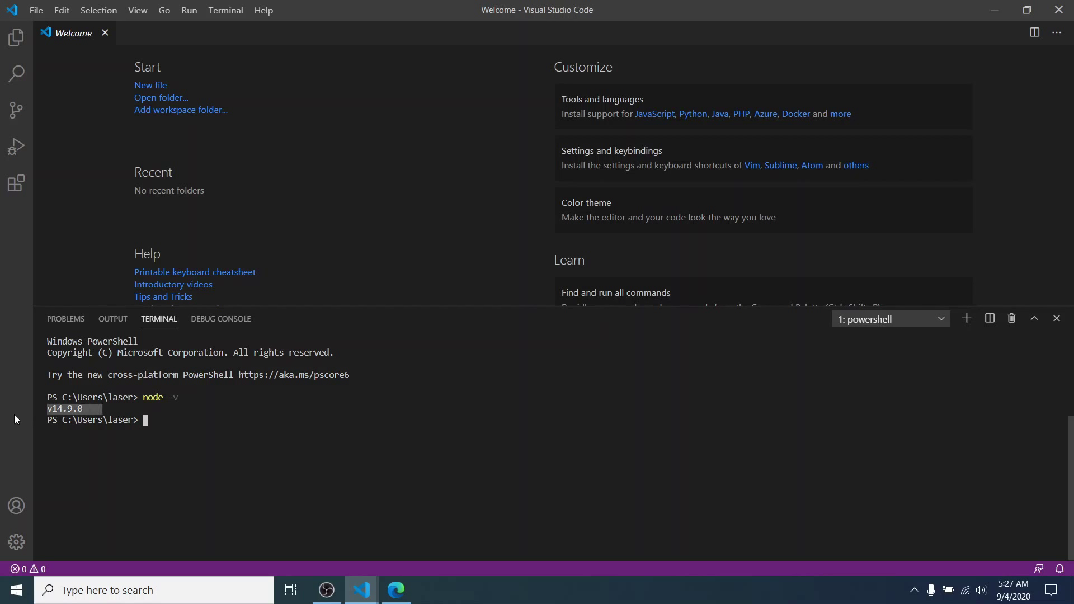
click(195, 415)
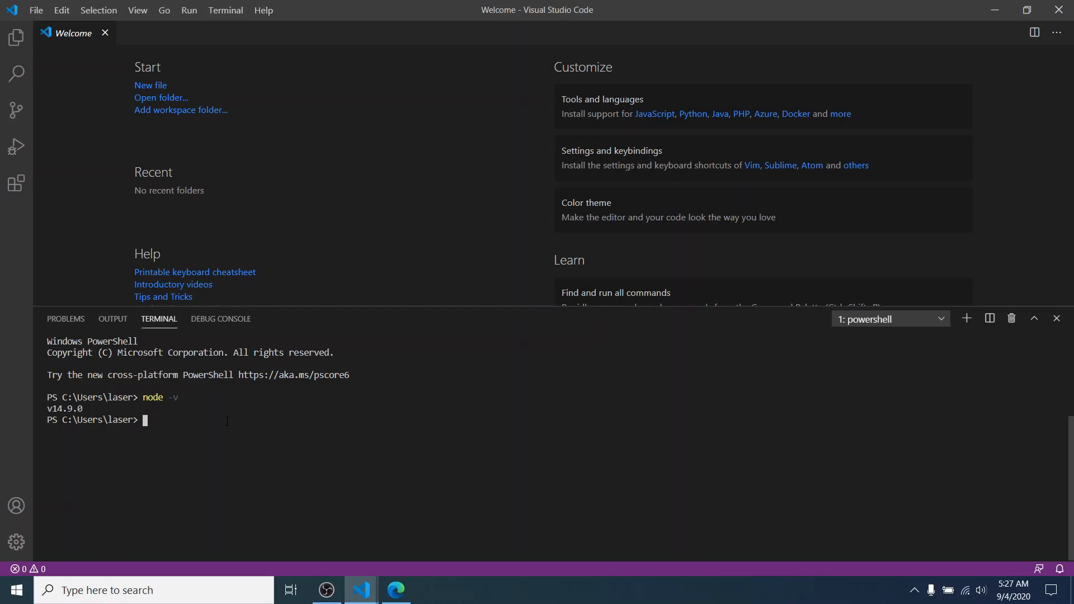
text(npm -v)
key(Return)
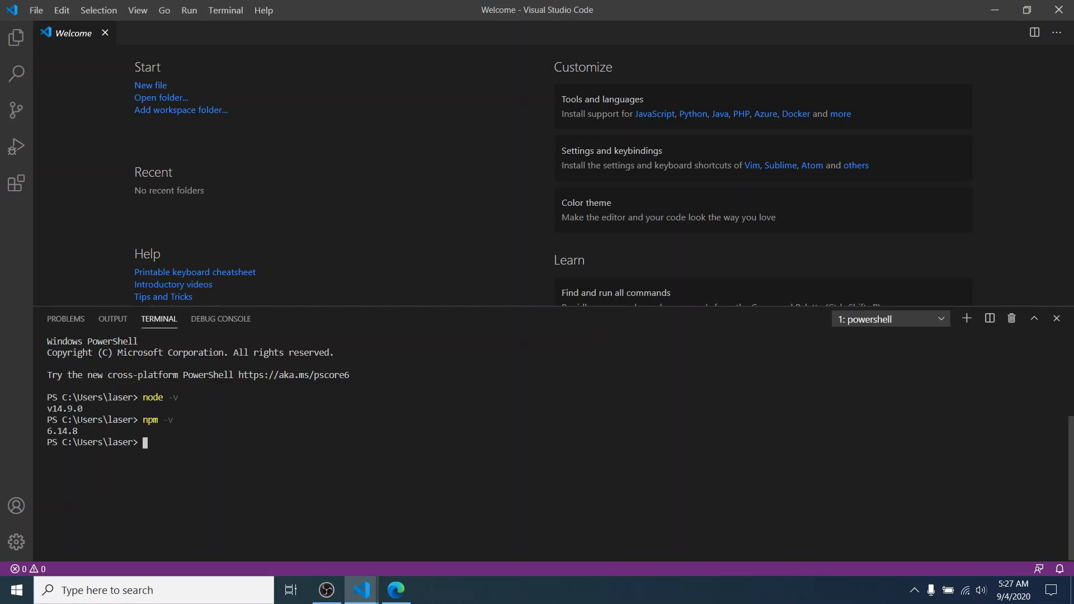
drag(86, 429, 41, 436)
Run npx create-react-app react-demo --use-npm and let it finish with the success message
key(ctrl+c)
text(npx )
text(create)
text(-)
text(react-a)
text(pp )
text(rea)
text(ct-demo )
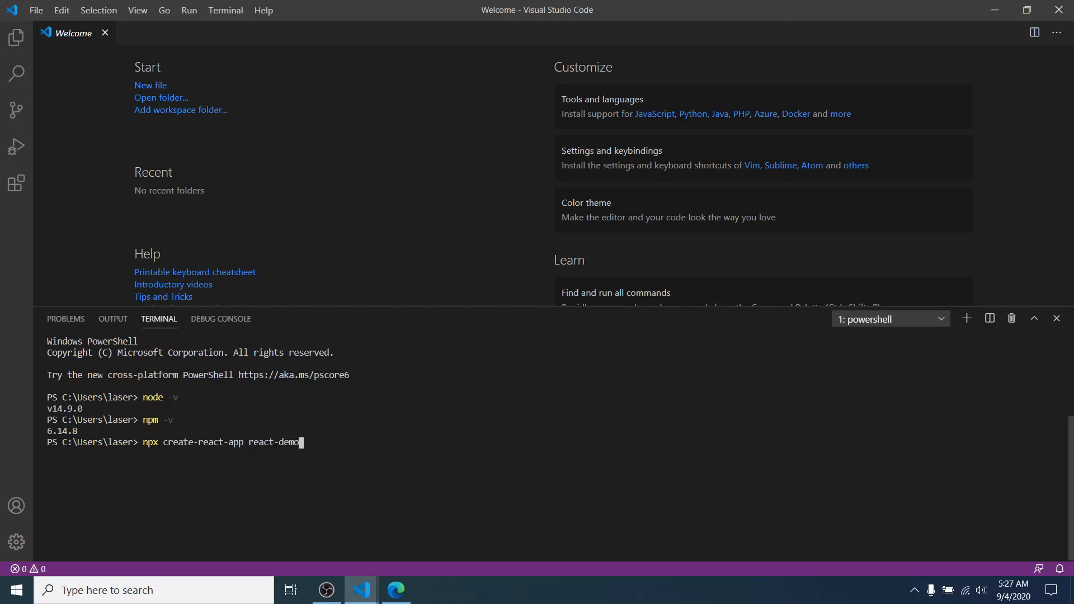
text(--use)
text(-npm)
key(Return)
drag(363, 305, 365, 282)
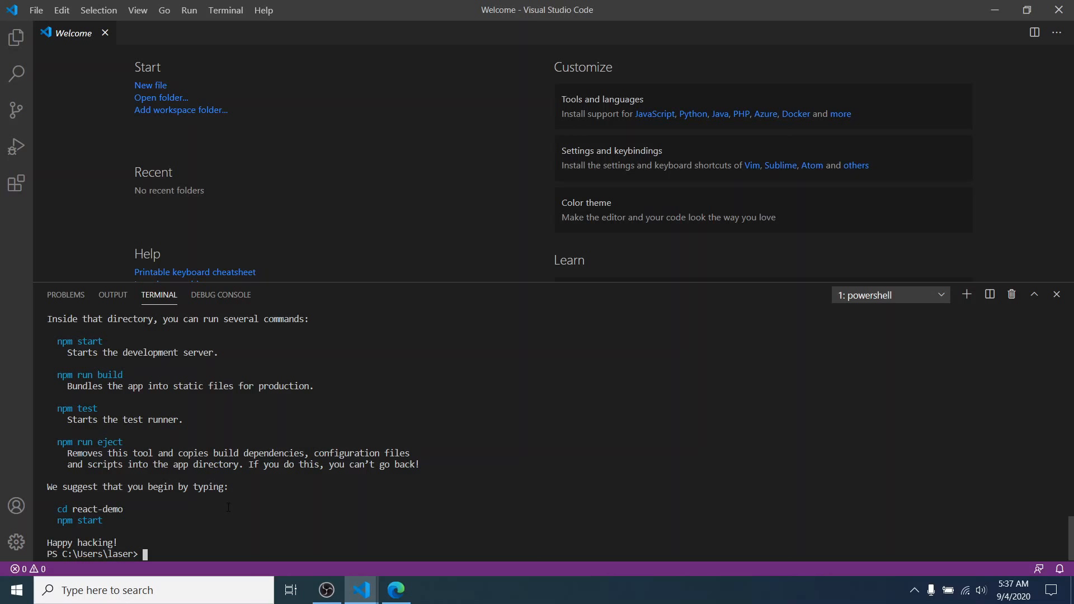
text(npm )
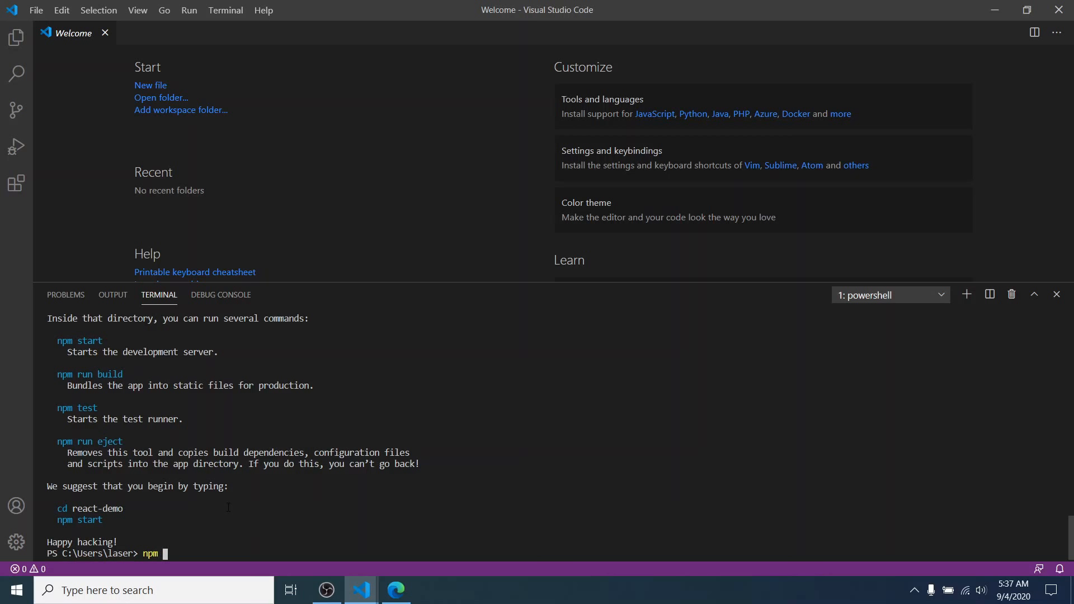
text(create)
text(-a)
key(BackSpace)
text(rec)
text(ct-a)
text(pp)
key(BackSpace)
key(BackSpace)
key(BackSpace)
key(BackSpace)
key(BackSpace)
key(BackSpace)
key(BackSpace)
scroll(319, 319, up, 5)
scroll(319, 318, up, 5)
scroll(319, 319, up, 5)
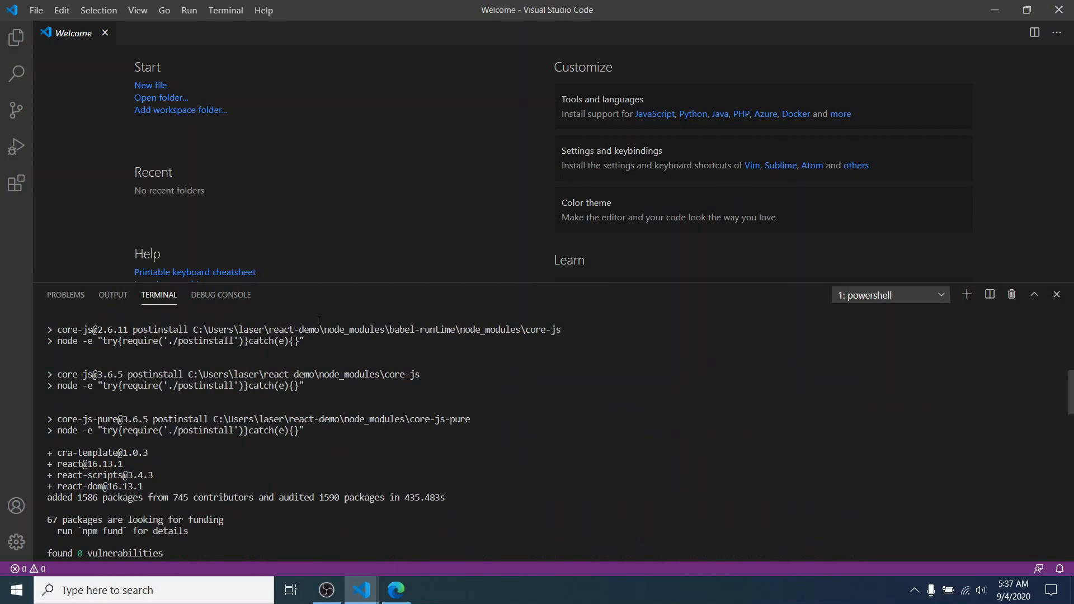
scroll(319, 319, up, 5)
scroll(320, 318, up, 1)
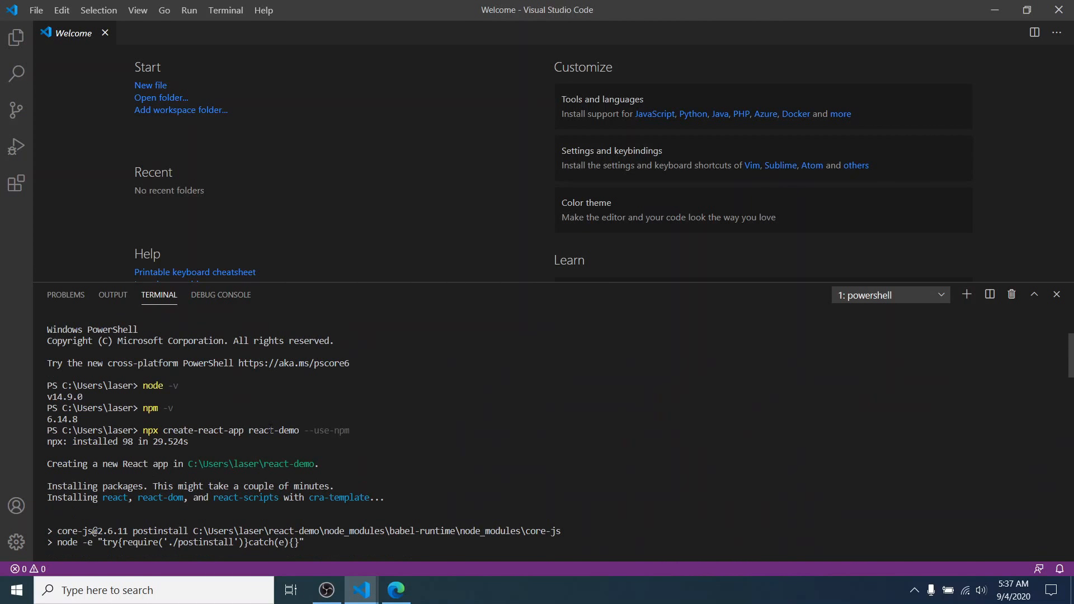
drag(248, 430, 295, 430)
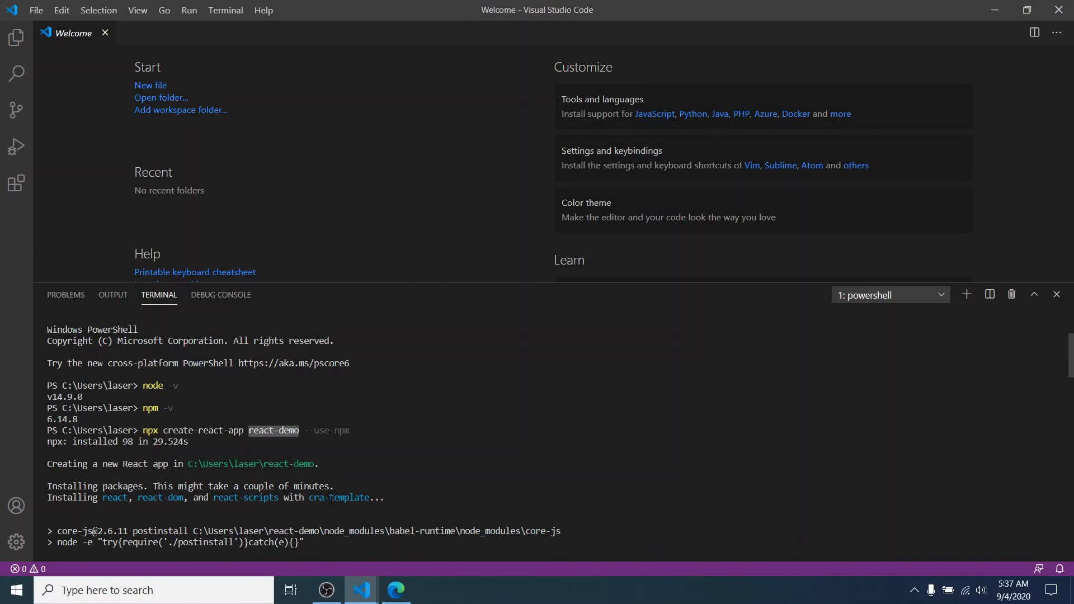
key(ctrl+c)
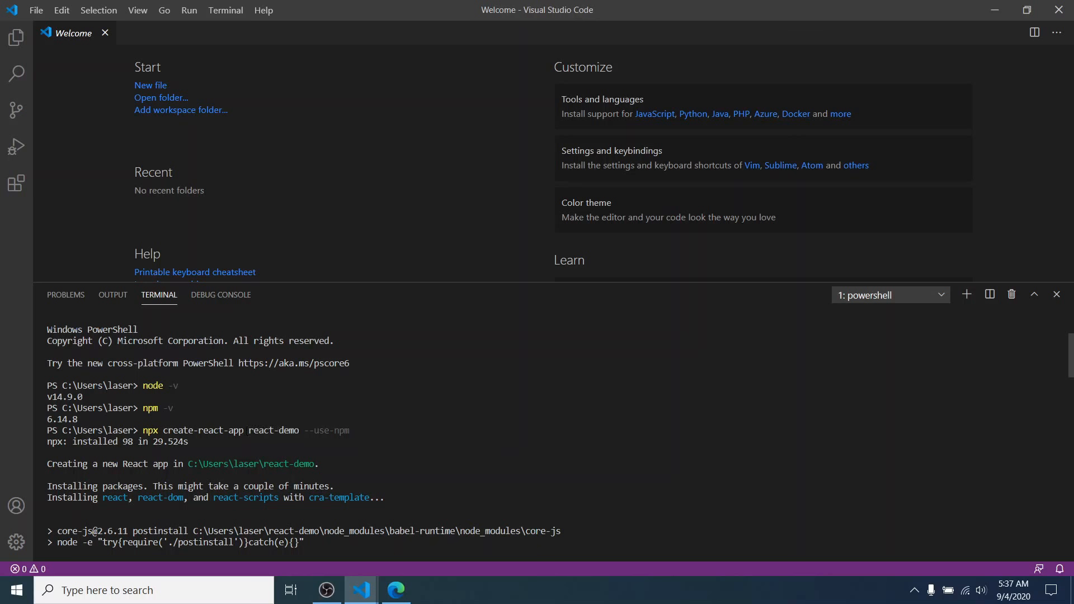
drag(249, 431, 299, 430)
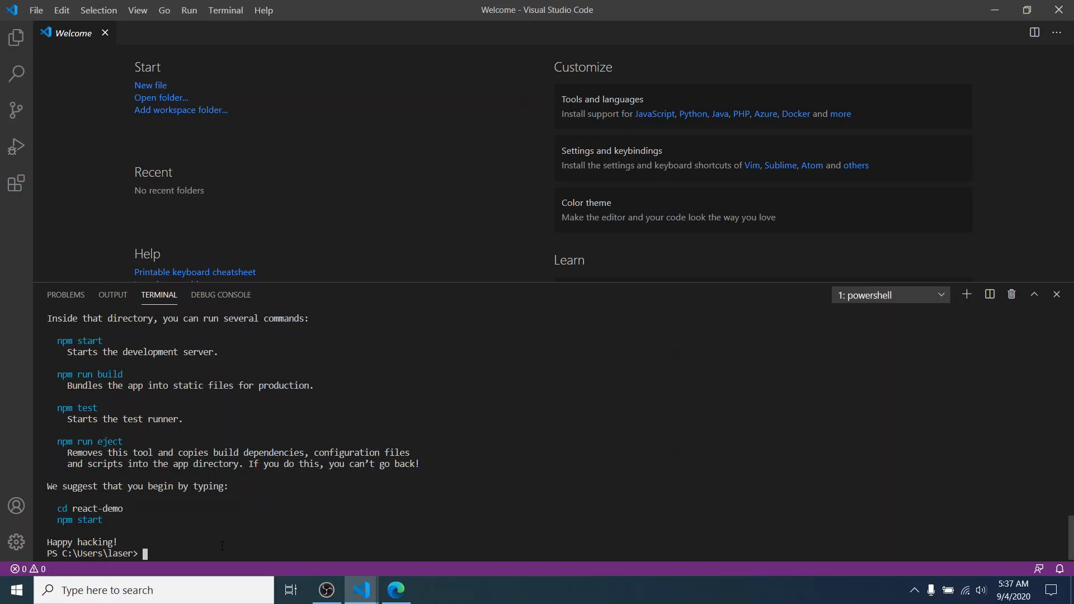
text(npm st)
text(a)
text(rt)
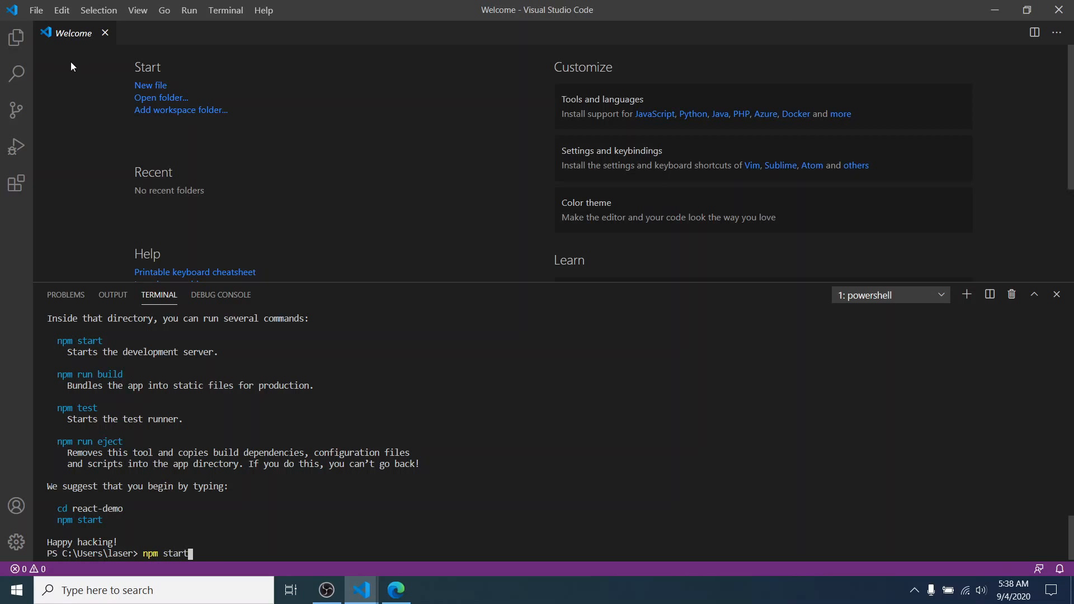
Open the folder C:\Users\<user>\react-demo as the workspace in the Explorer
click(15, 38)
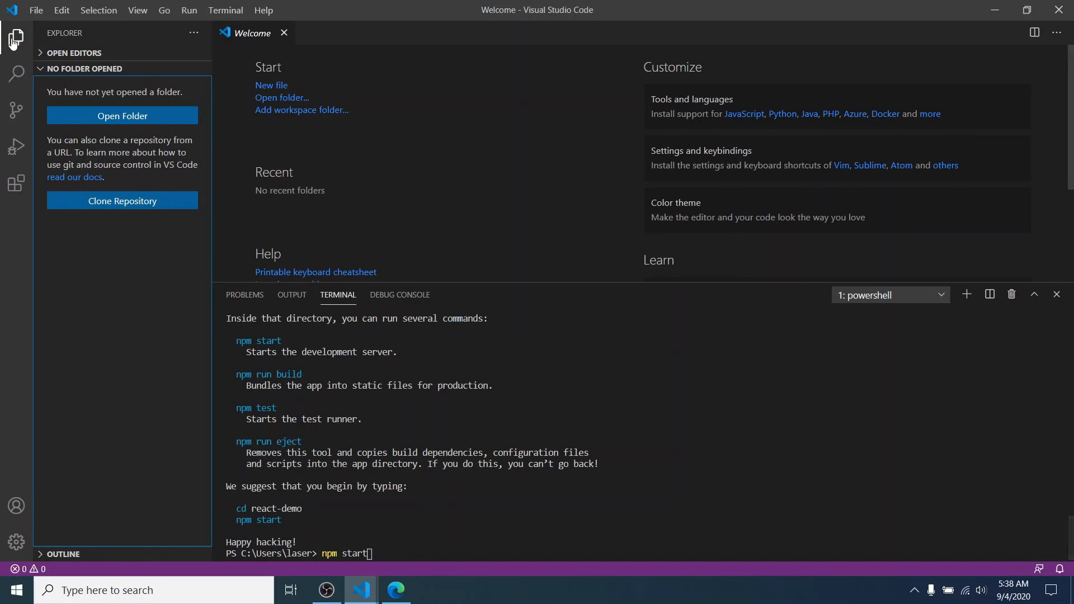
click(144, 119)
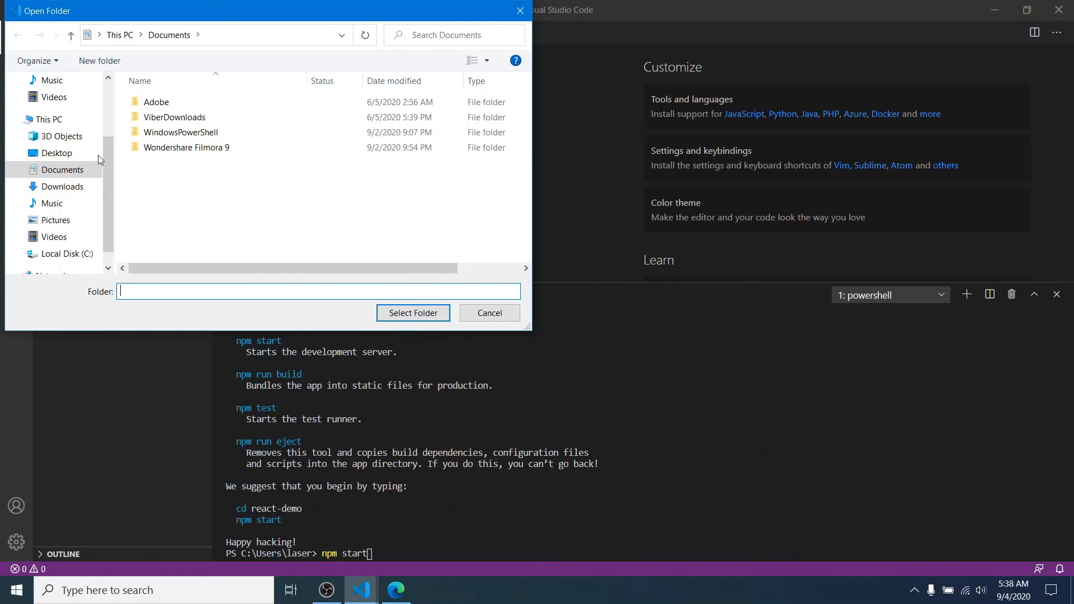
click(66, 254)
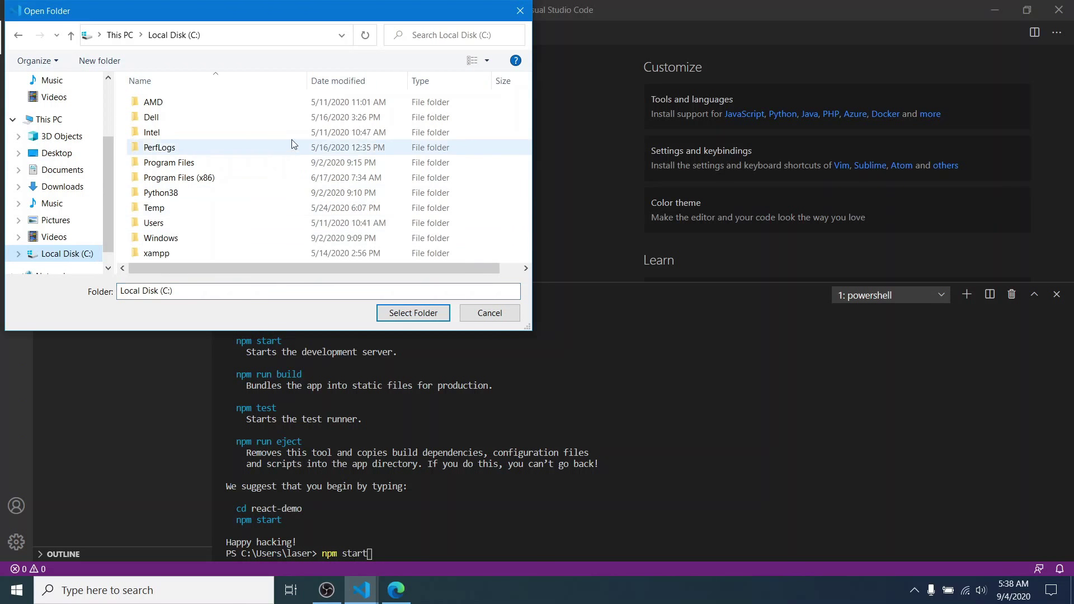
double_click(222, 226)
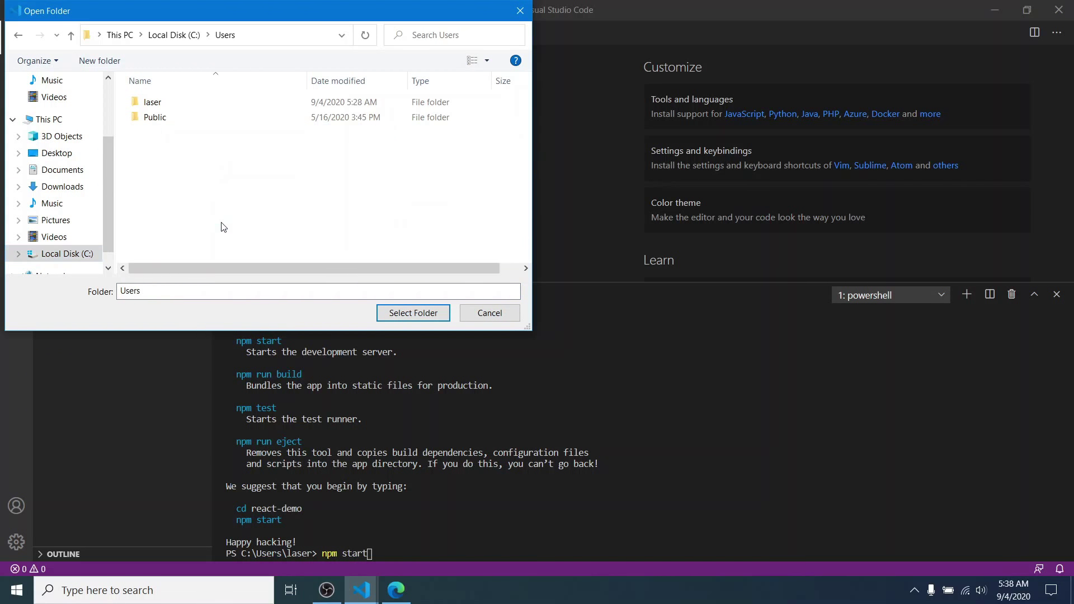
double_click(203, 108)
scroll(191, 220, down, 1)
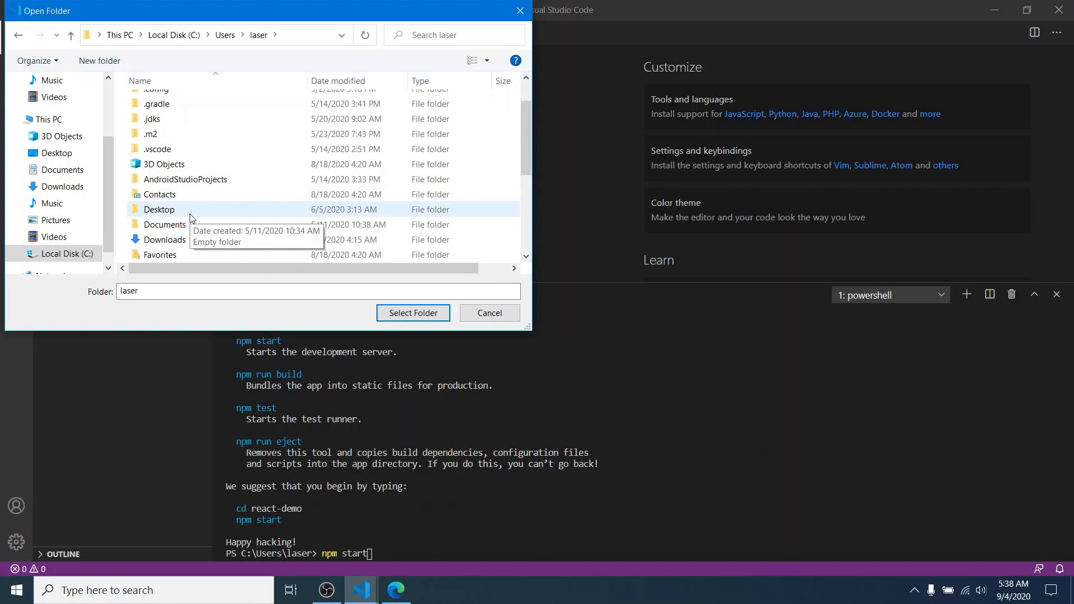
scroll(219, 189, up, 1)
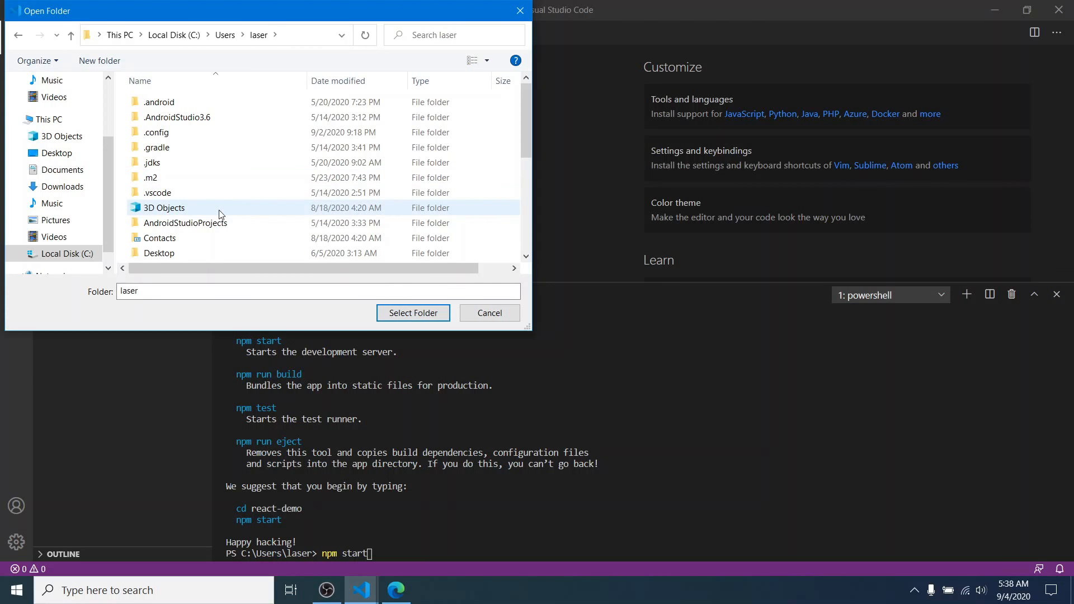
scroll(221, 222, down, 1)
scroll(212, 248, down, 2)
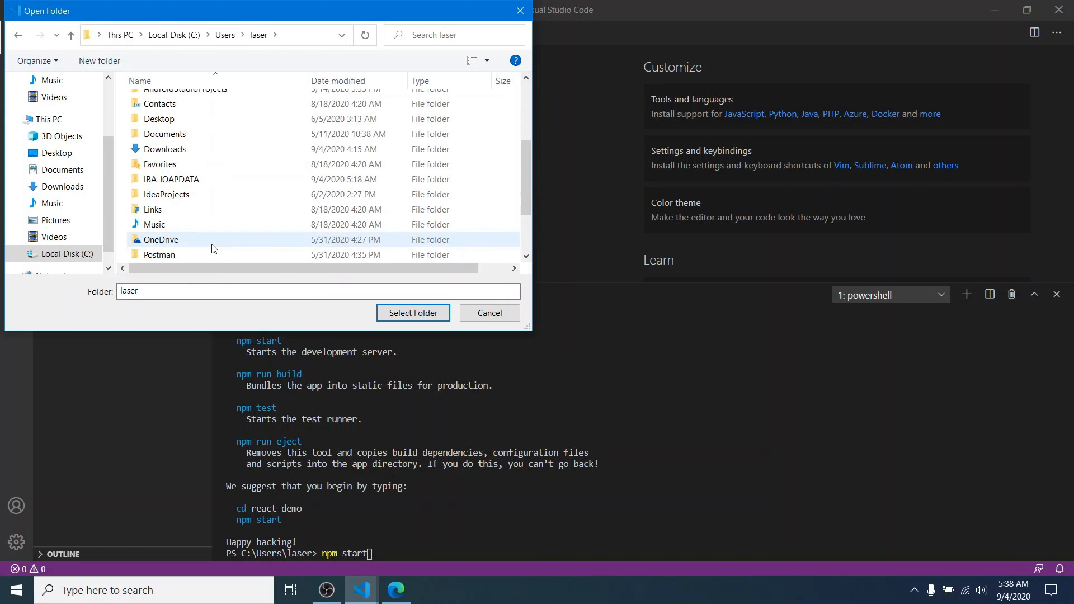
scroll(213, 248, down, 1)
scroll(212, 247, down, 1)
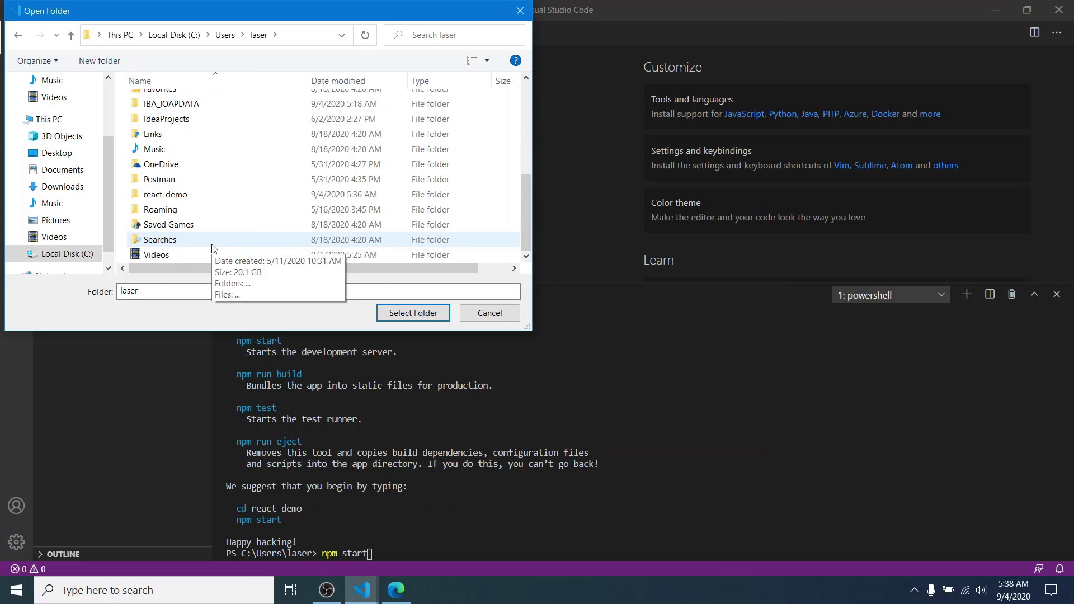
click(227, 195)
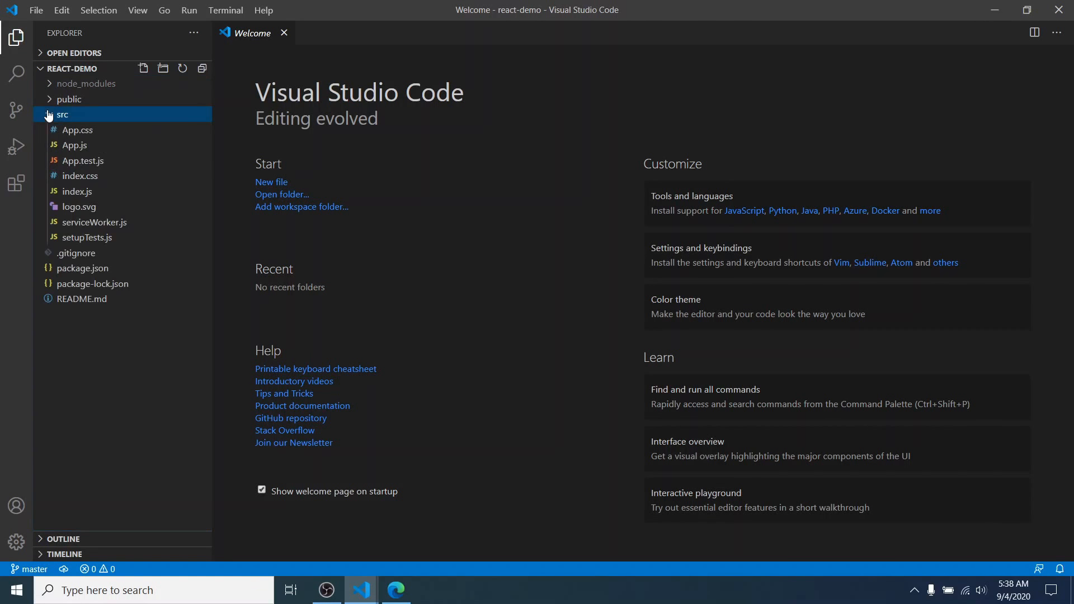
Trial-delete App.js's header markup, peek at package.json, undo the deletion and start a new terminal
click(76, 145)
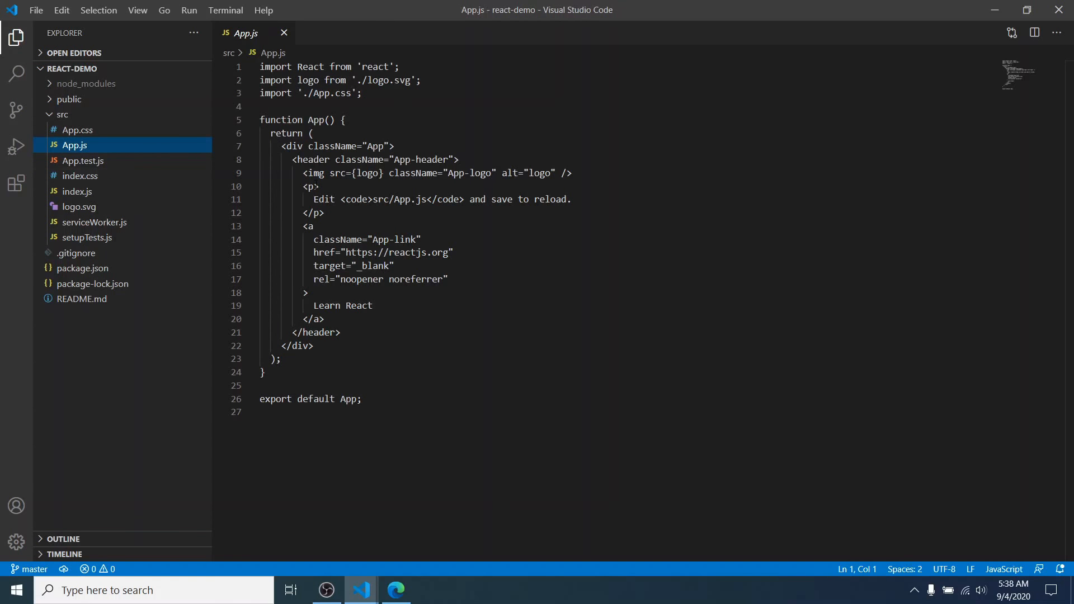
drag(372, 334, 287, 165)
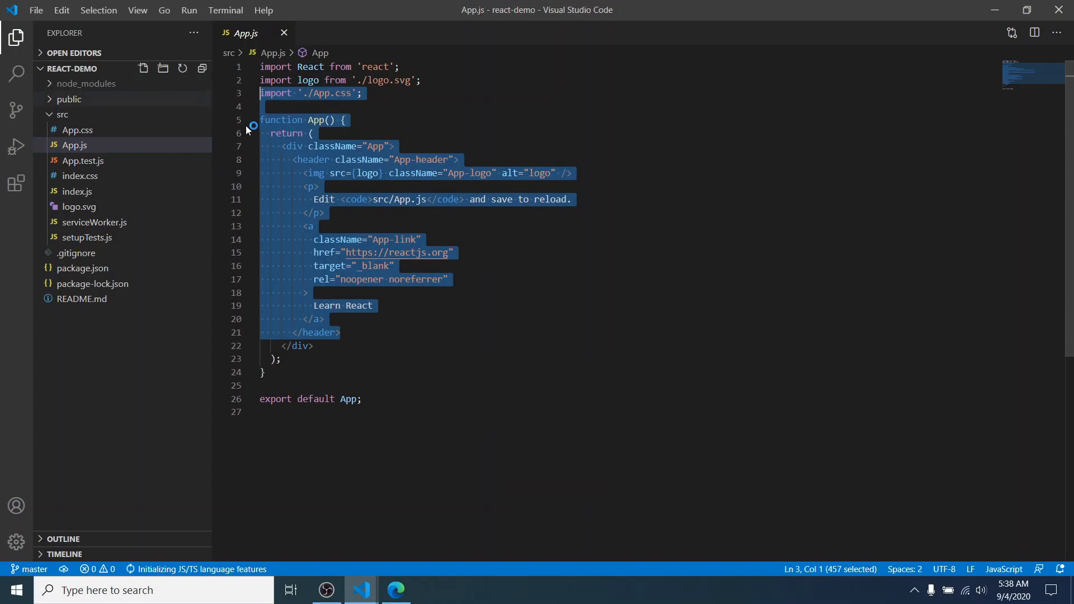
key(Delete)
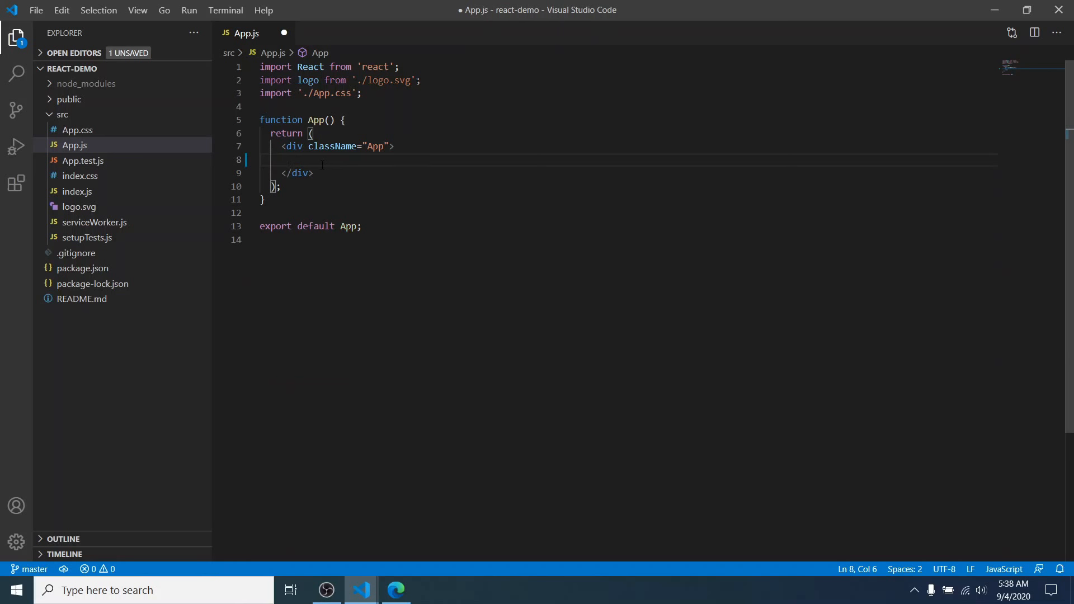
click(83, 268)
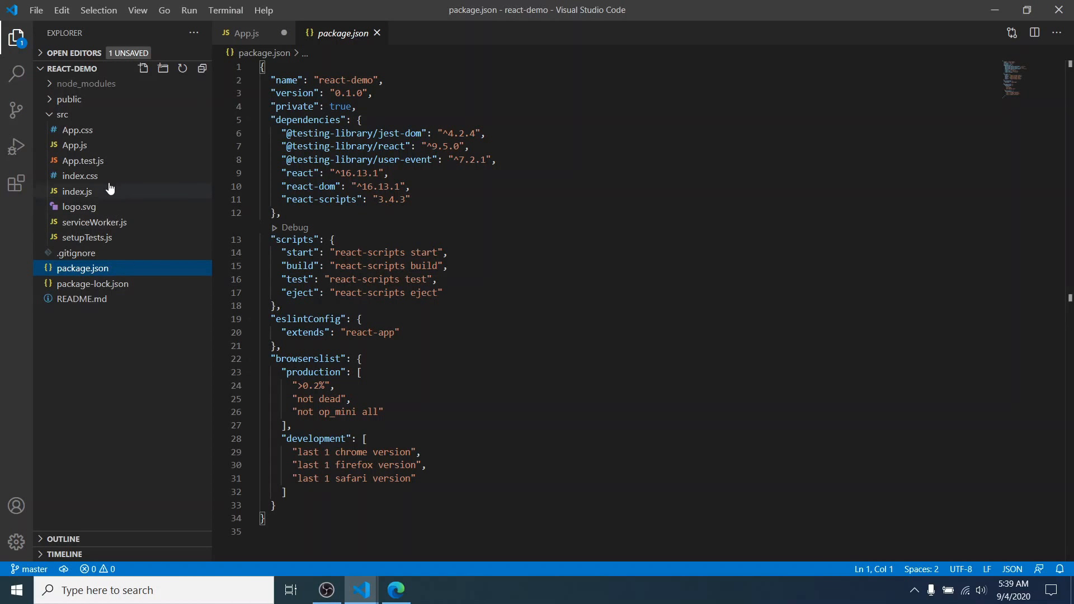
click(103, 147)
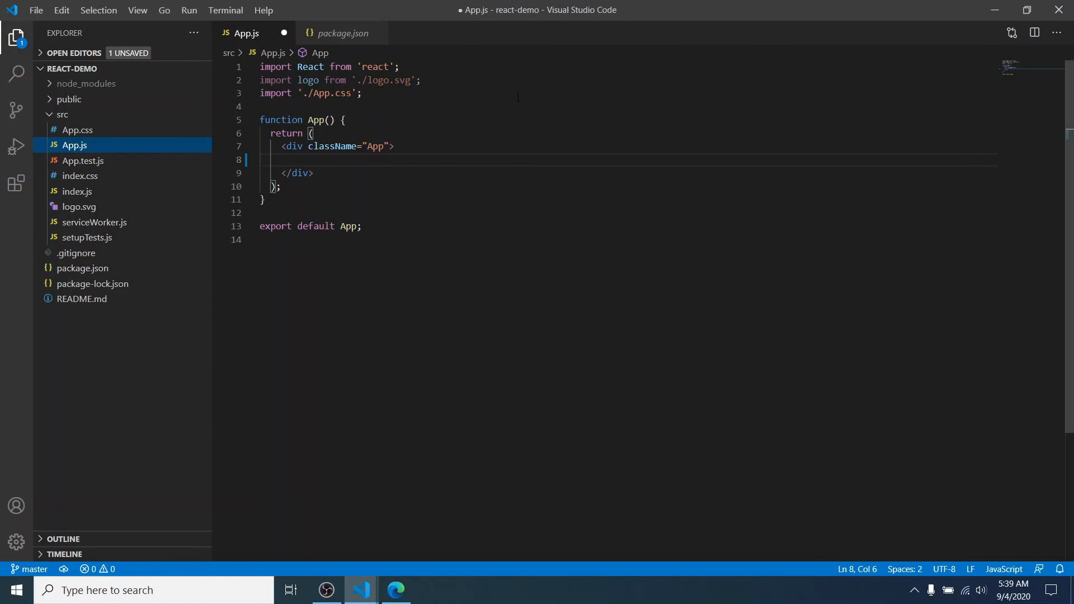
key(ctrl+z)
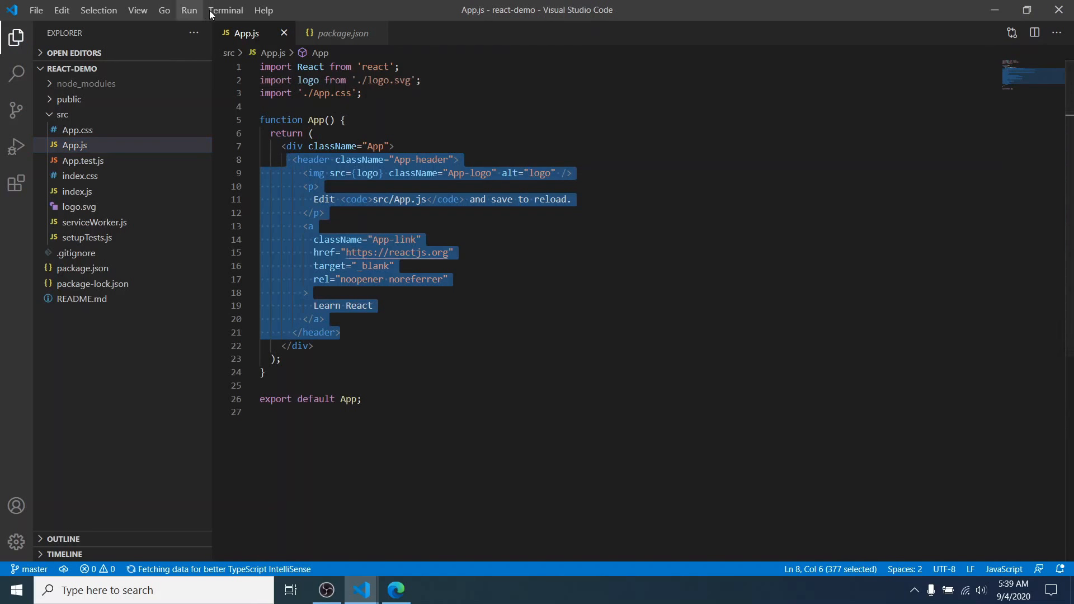
click(212, 10)
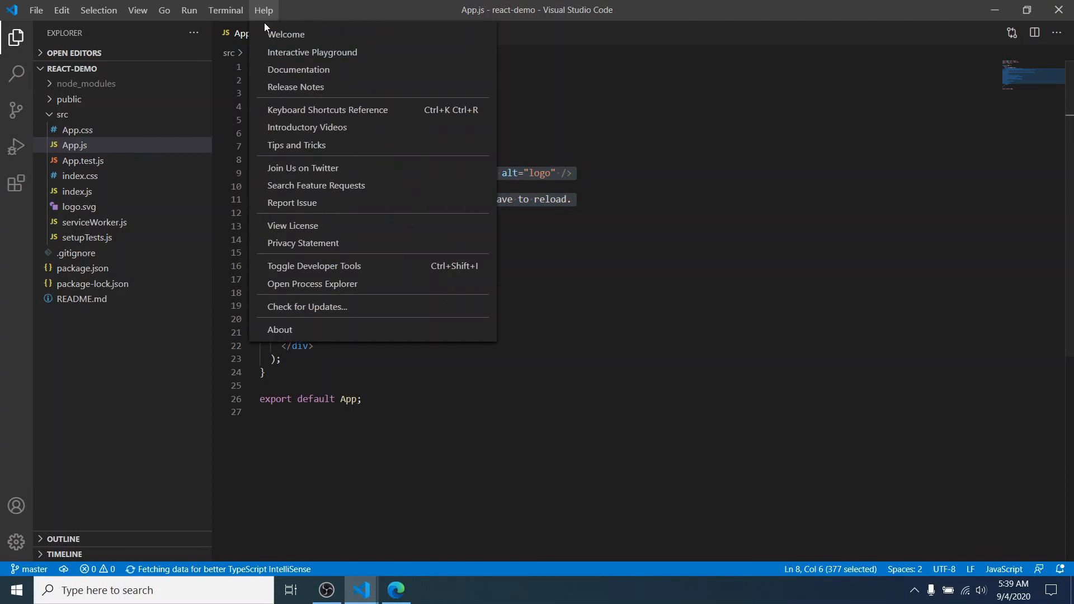
mouse_move(225, 10)
click(243, 34)
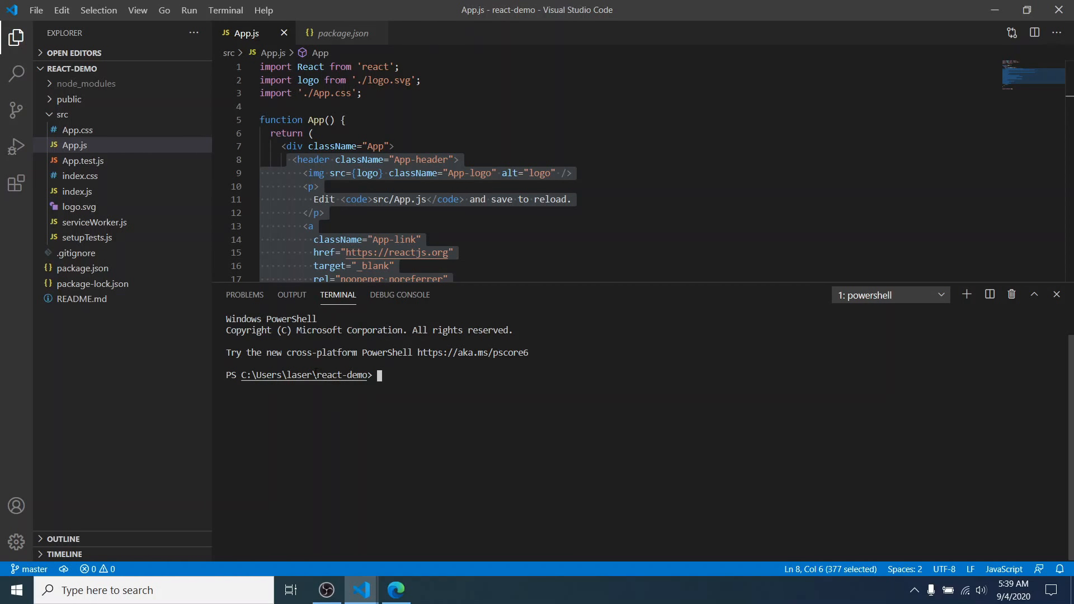
Create a JavaScript Debug Terminal, cd .\react-demo\ and run npm start
drag(313, 375, 370, 375)
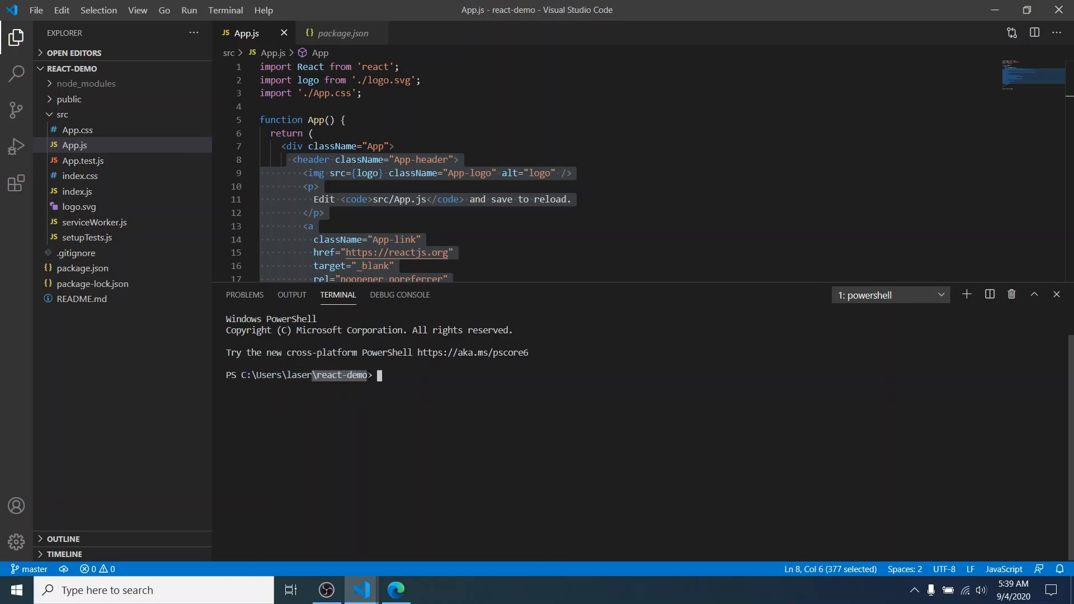
click(419, 380)
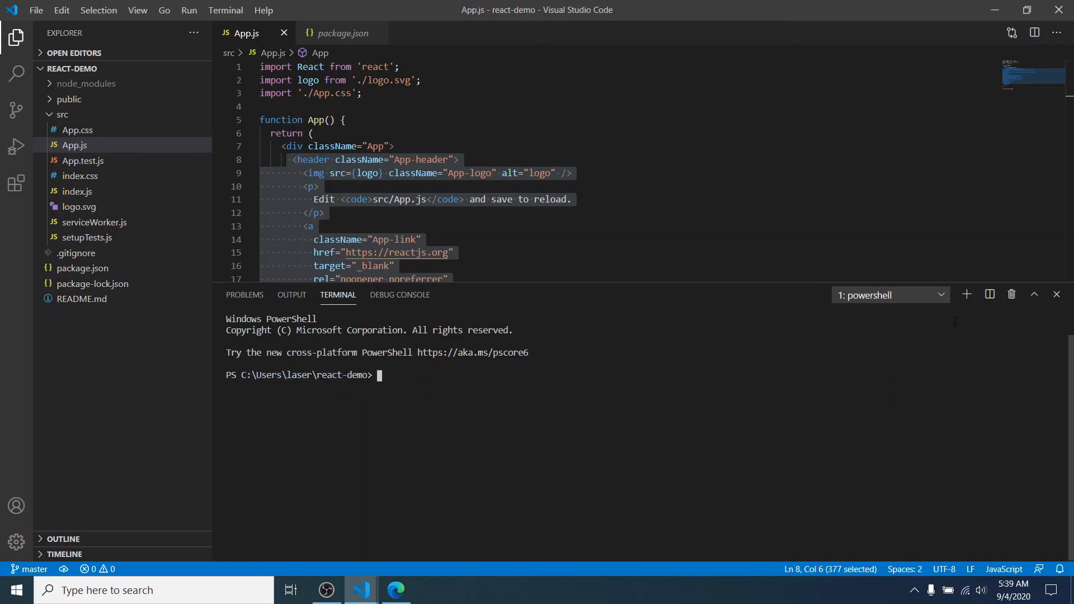
click(932, 298)
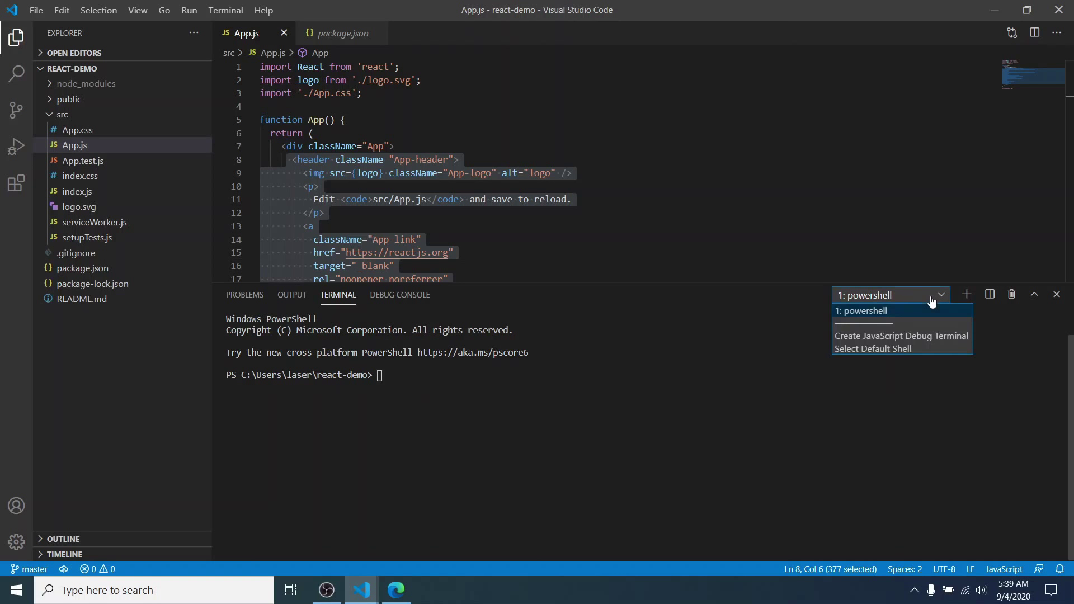
click(902, 335)
text(cd reac)
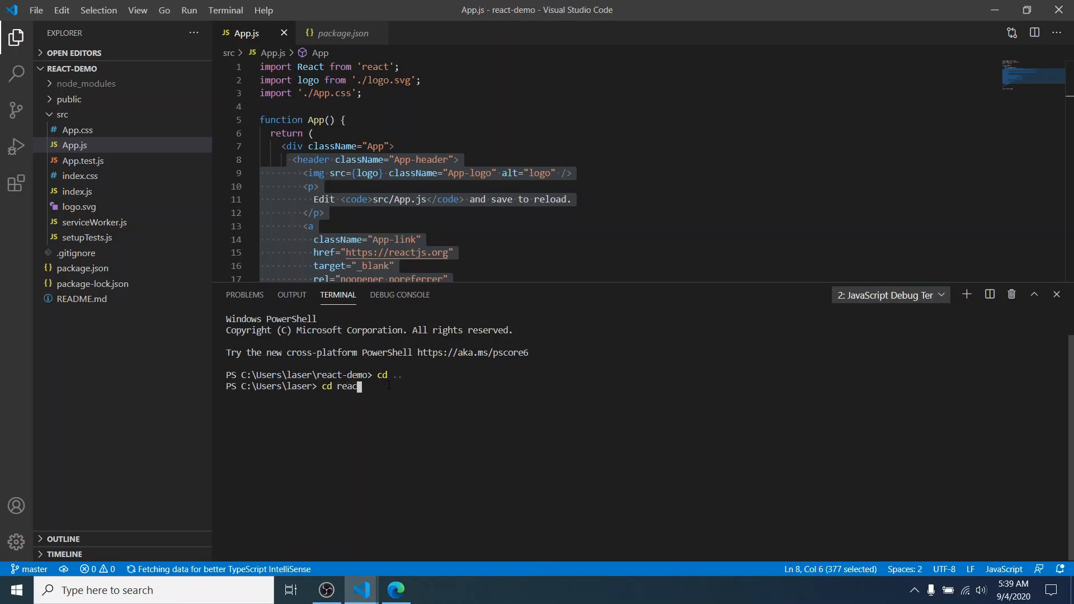
text(t)
key(Tab)
key(Return)
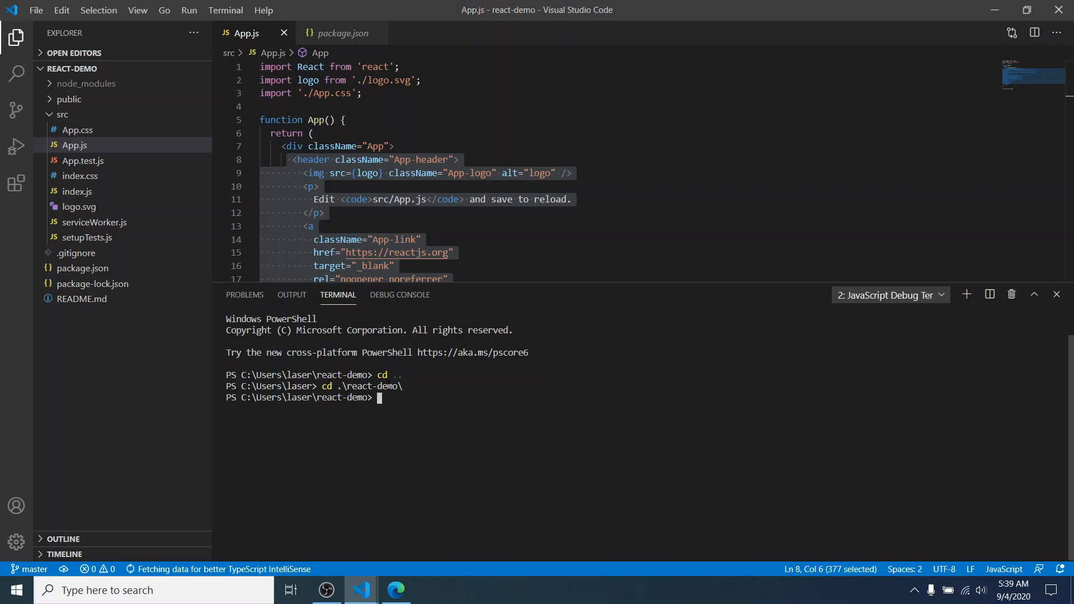
text(npm )
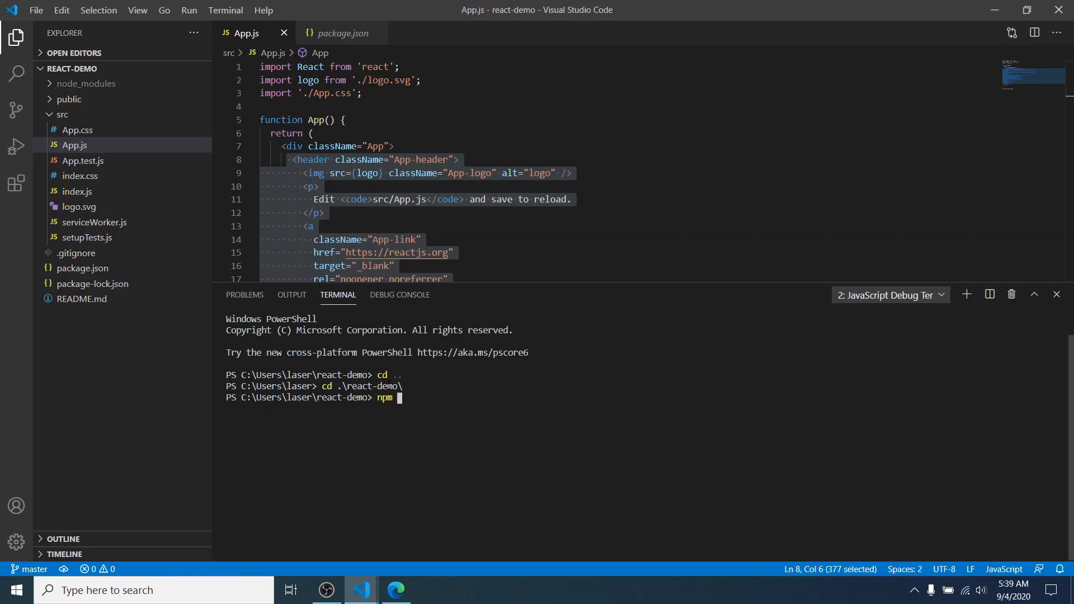
text(start)
key(Return)
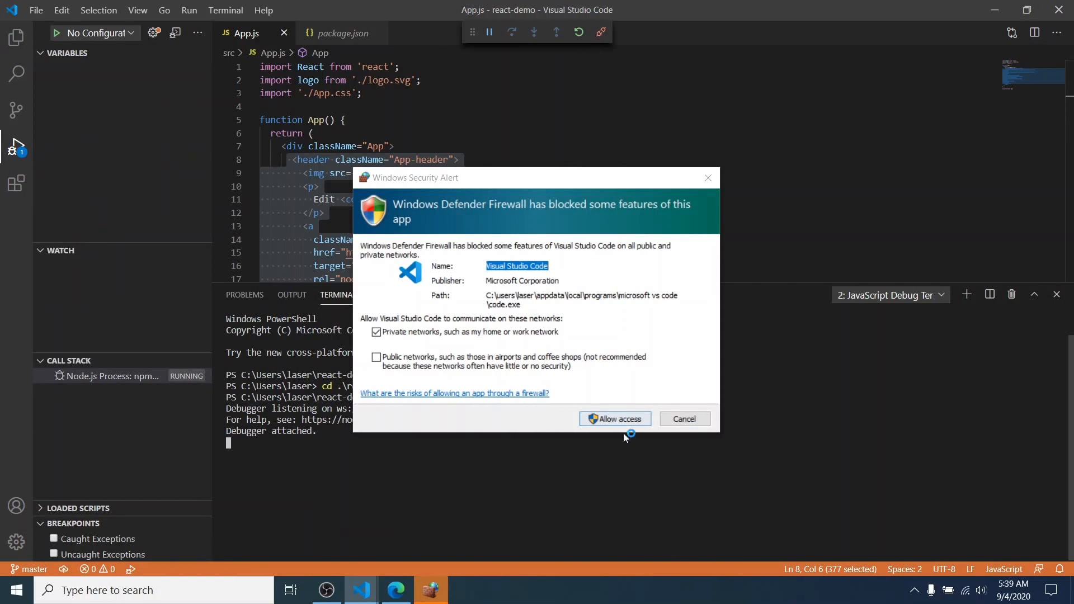
Allow the app through Windows Defender Firewall on private networks
click(607, 420)
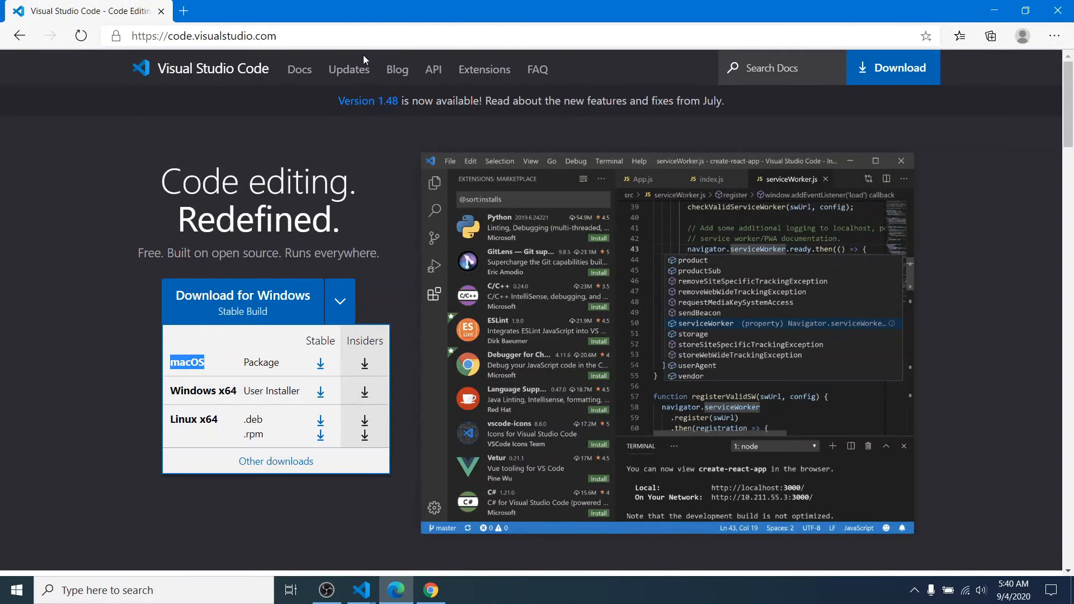
Enter localhost:3000 in the Edge address bar, dismissing the auto-completion
click(341, 35)
text(local)
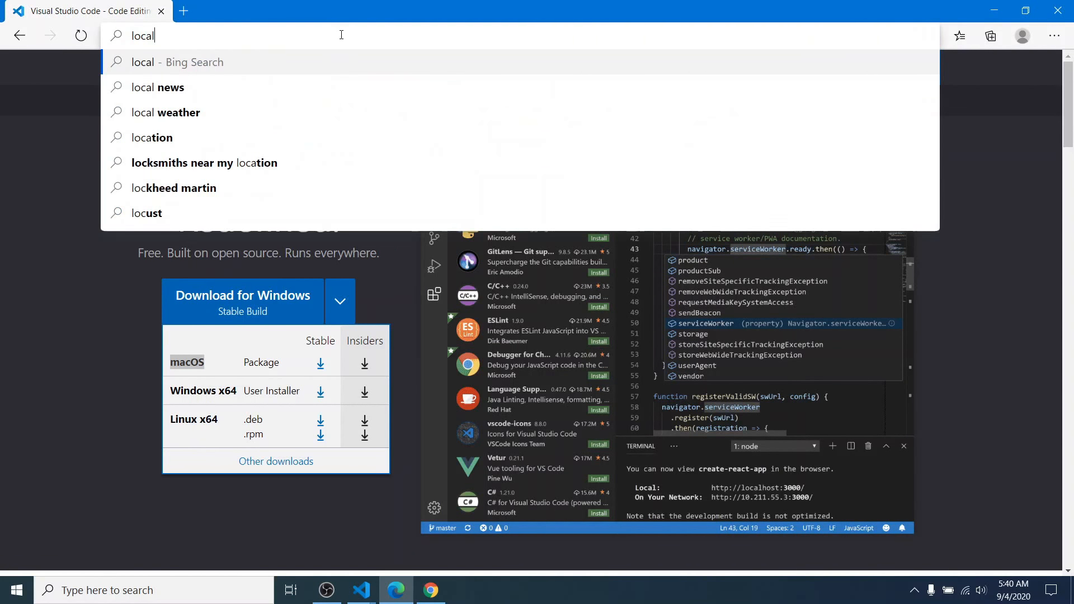
text(host)
key(BackSpace)
text(:3000)
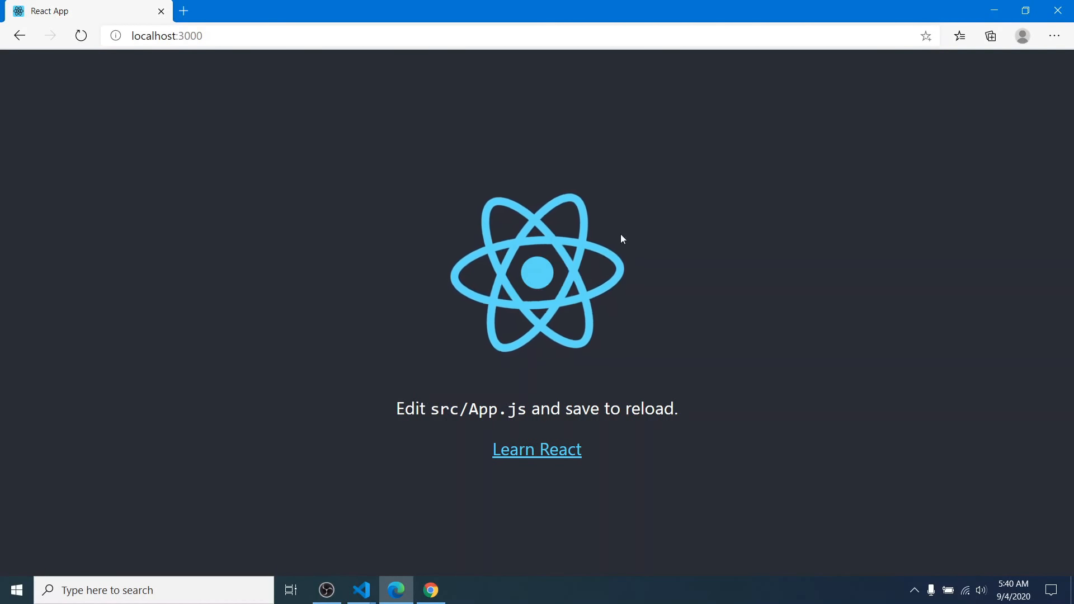
mouse_move(362, 590)
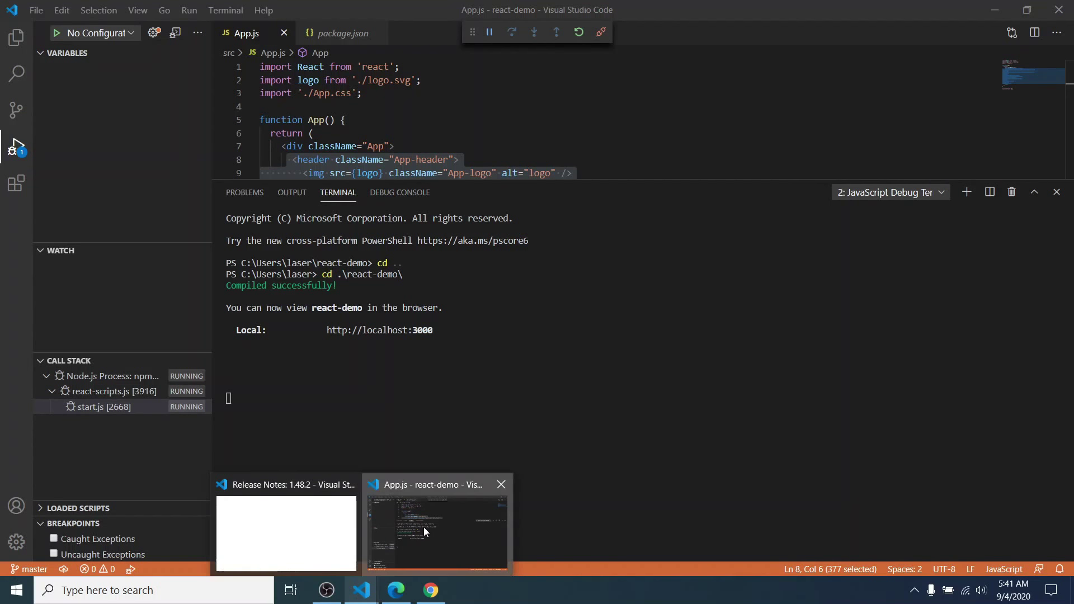
Remove the starter header element with its logo, paragraph and link from App.js
click(424, 528)
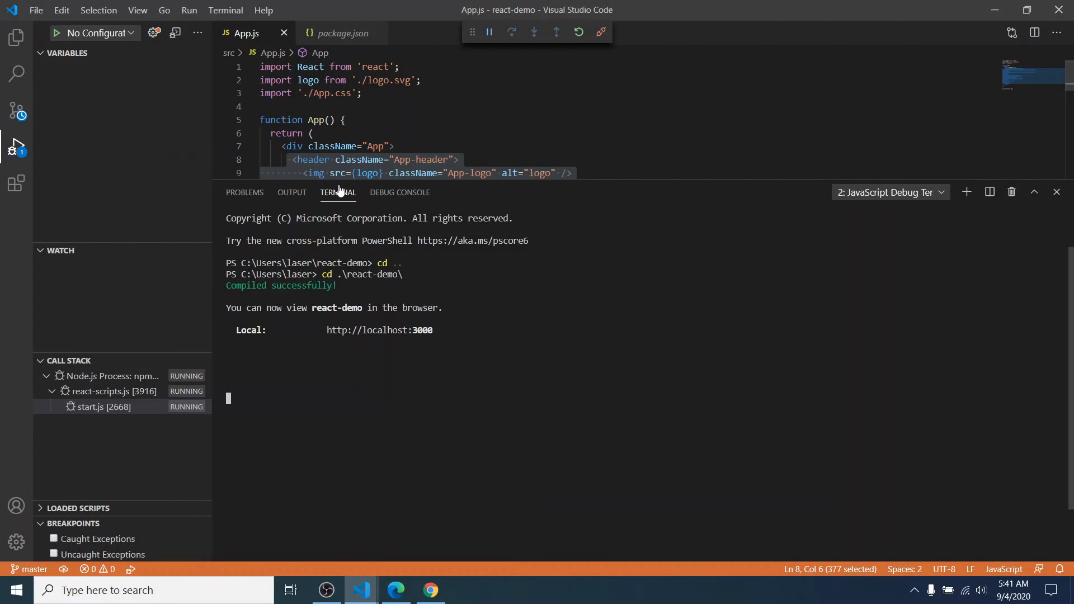
drag(339, 178, 339, 416)
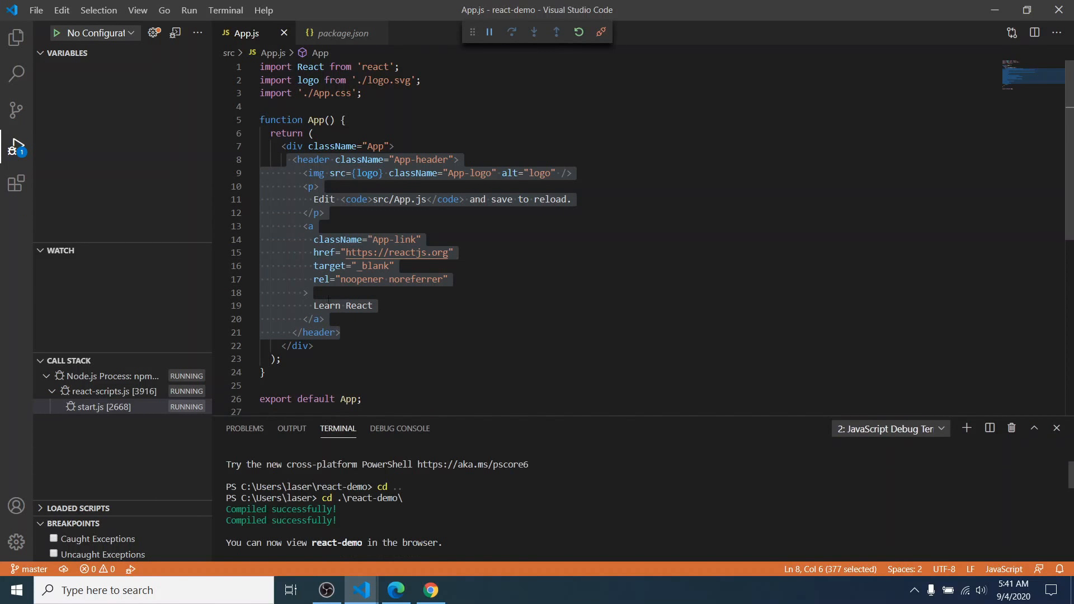
mouse_move(341, 333)
mouse_down()
mouse_move(270, 160)
mouse_move(400, 320)
mouse_up()
key(Delete)
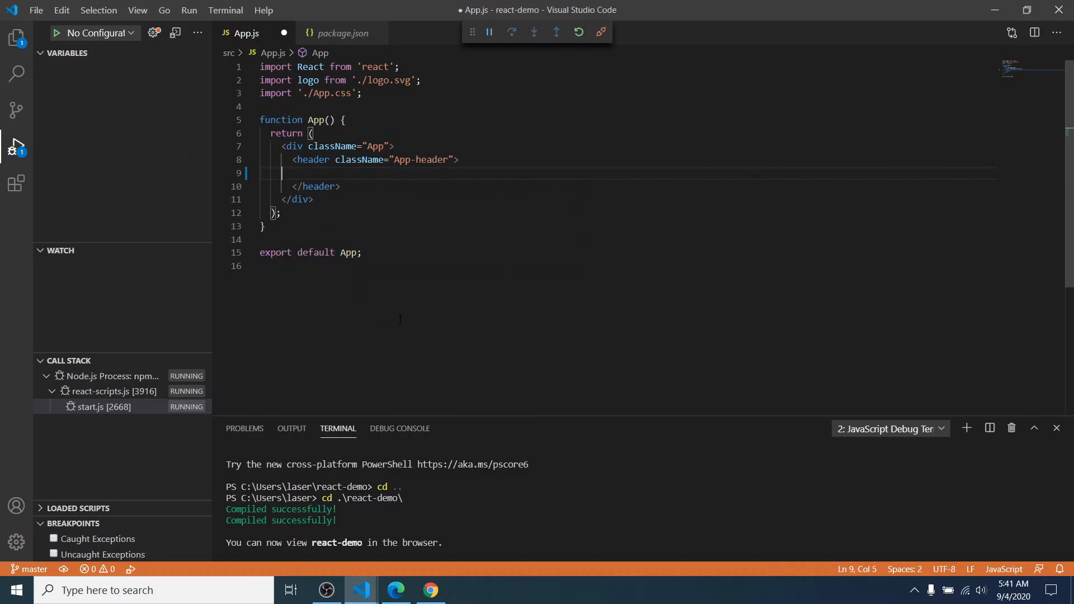
drag(282, 160, 359, 190)
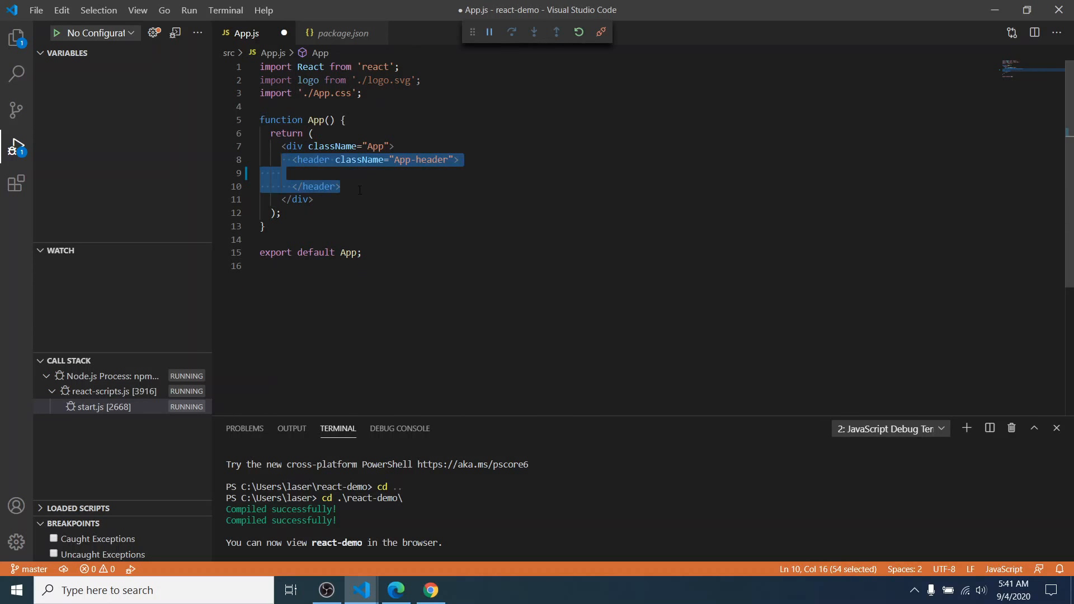
key(Delete)
text(h1)
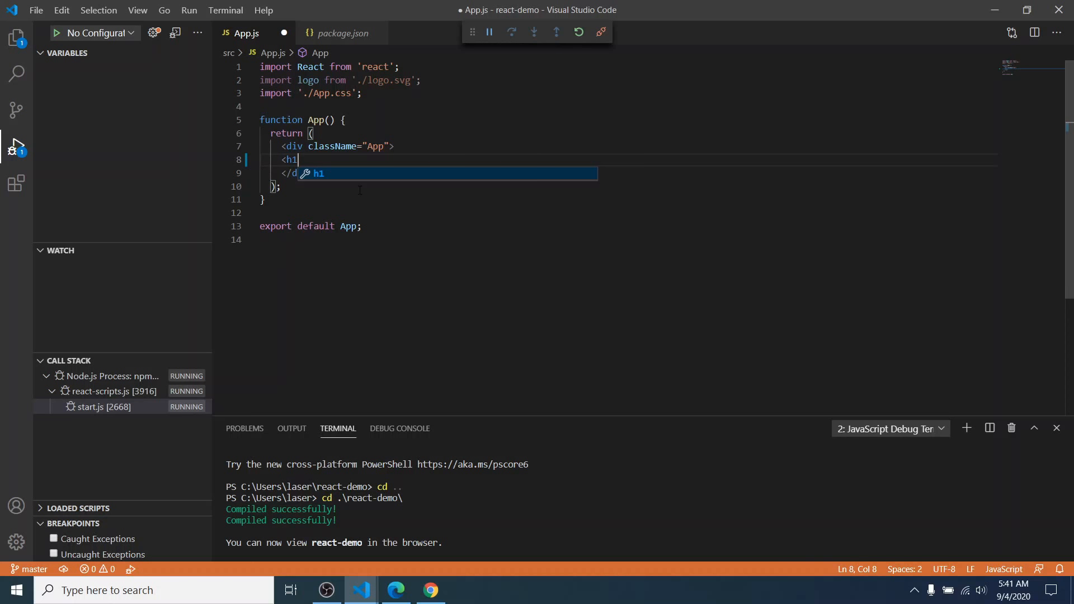
text(>Helo)
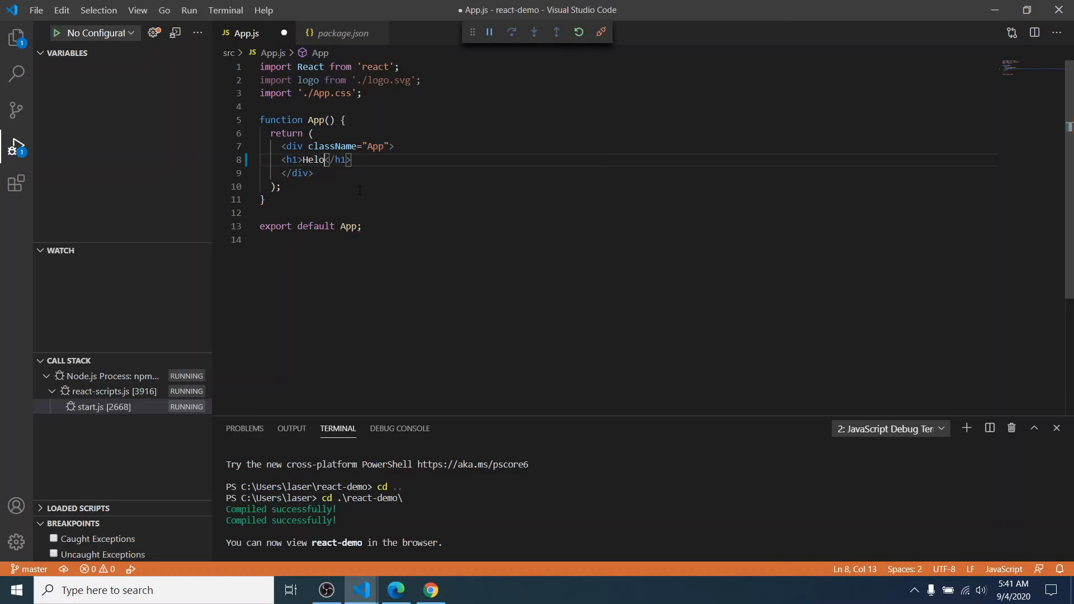
Write an h1 reading 'Hello This is my first React app .' and save App.js
key(BackSpace)
key(BackSpace)
text(lo Th)
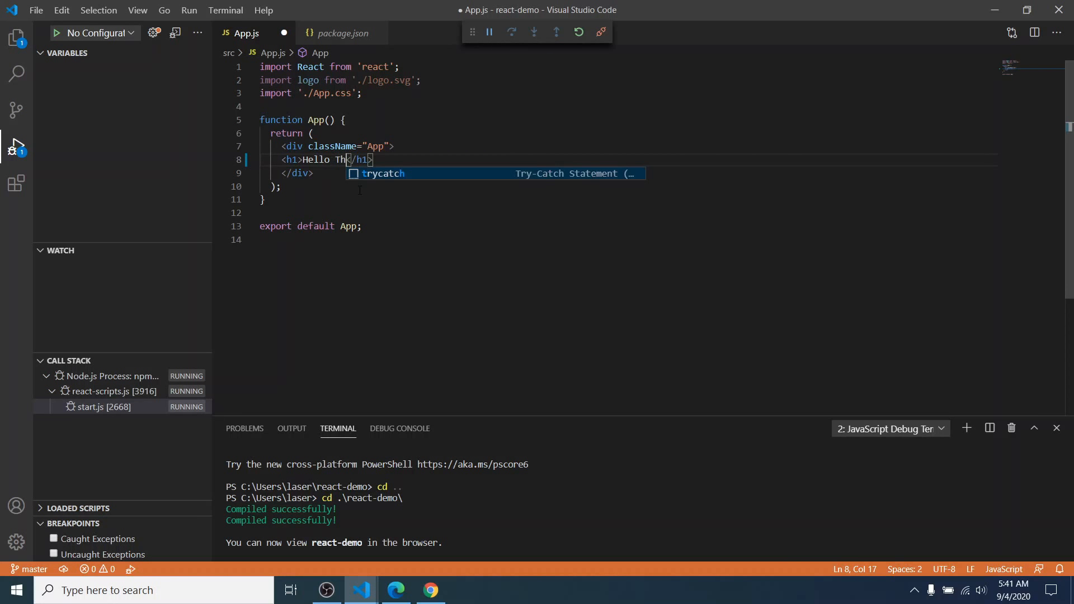
text(is is my firs)
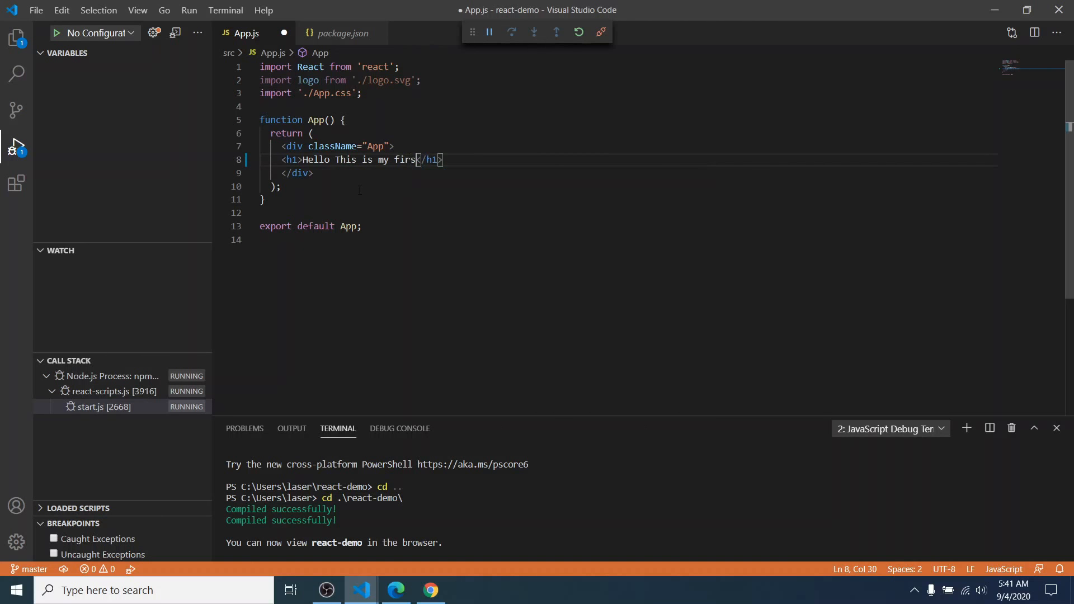
text(t React )
text(app .)
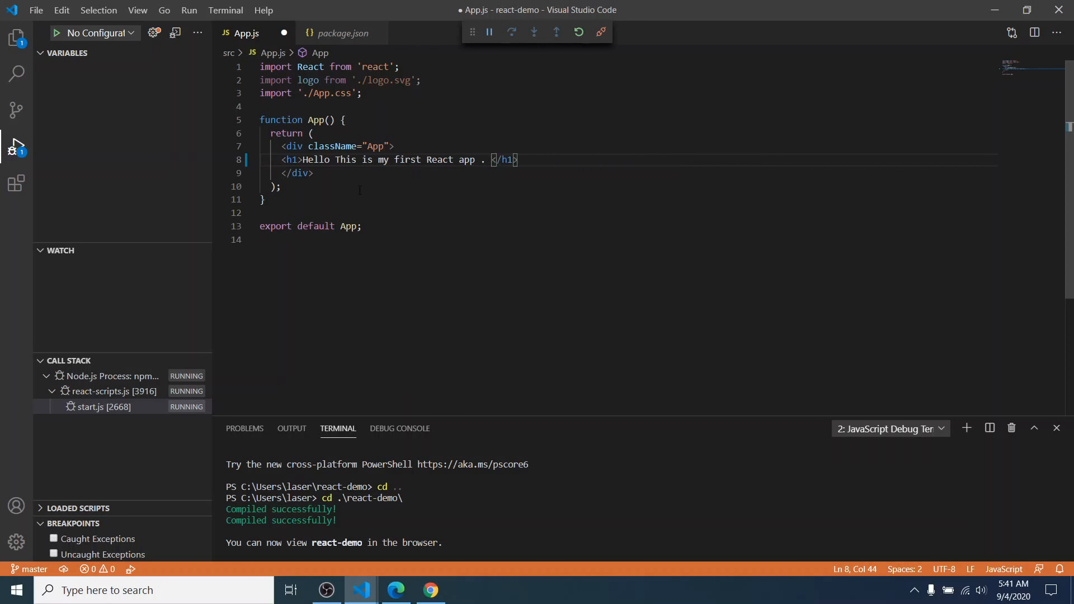
key(ctrl+s)
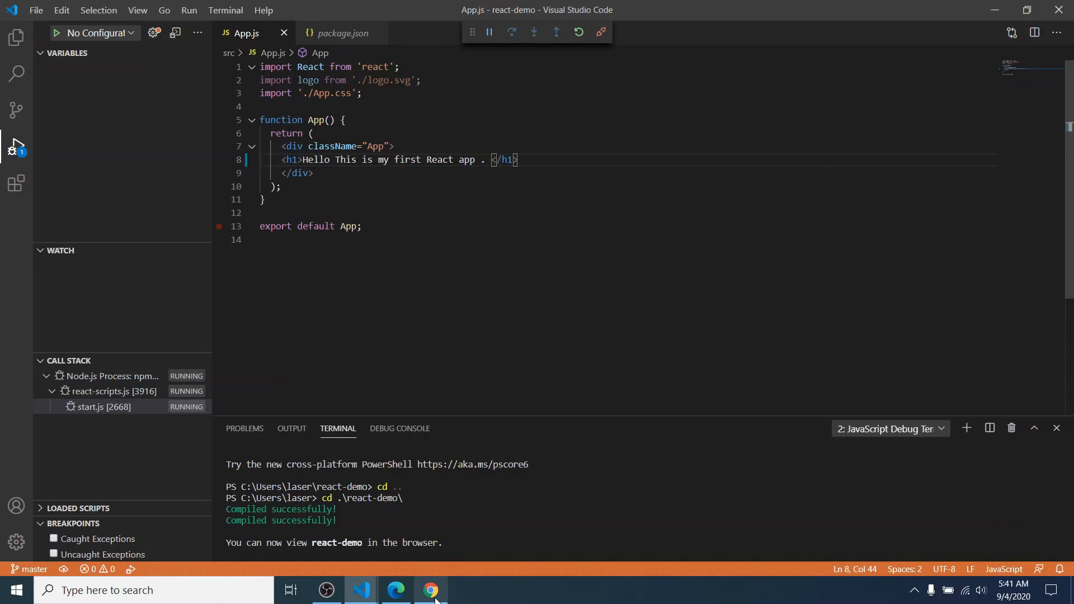
mouse_move(394, 589)
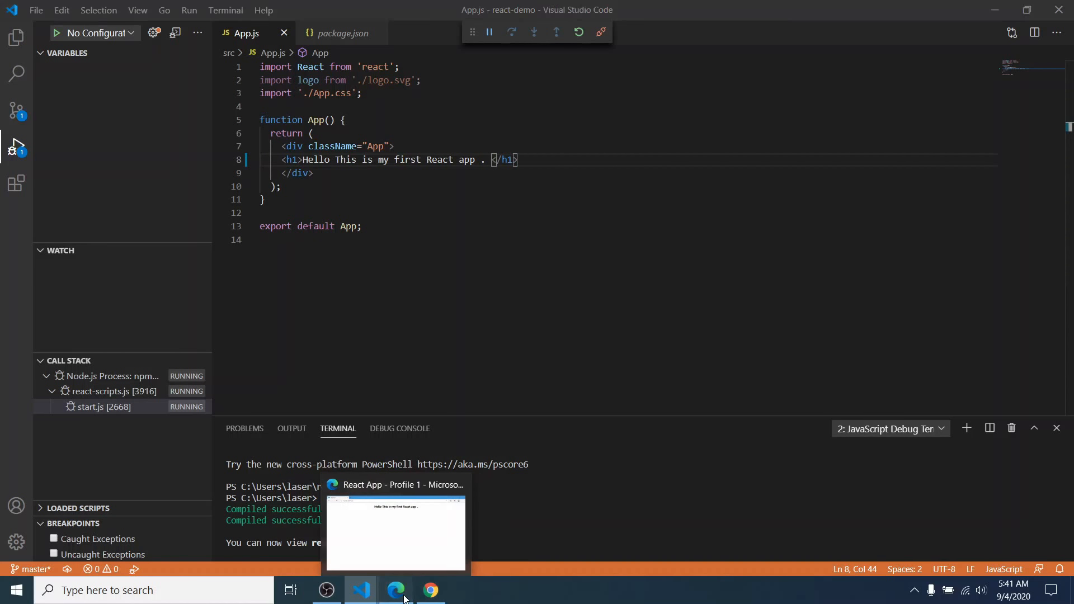
Snap the browser to the right half and VS Code to the left half
click(403, 598)
drag(360, 61, 459, 125)
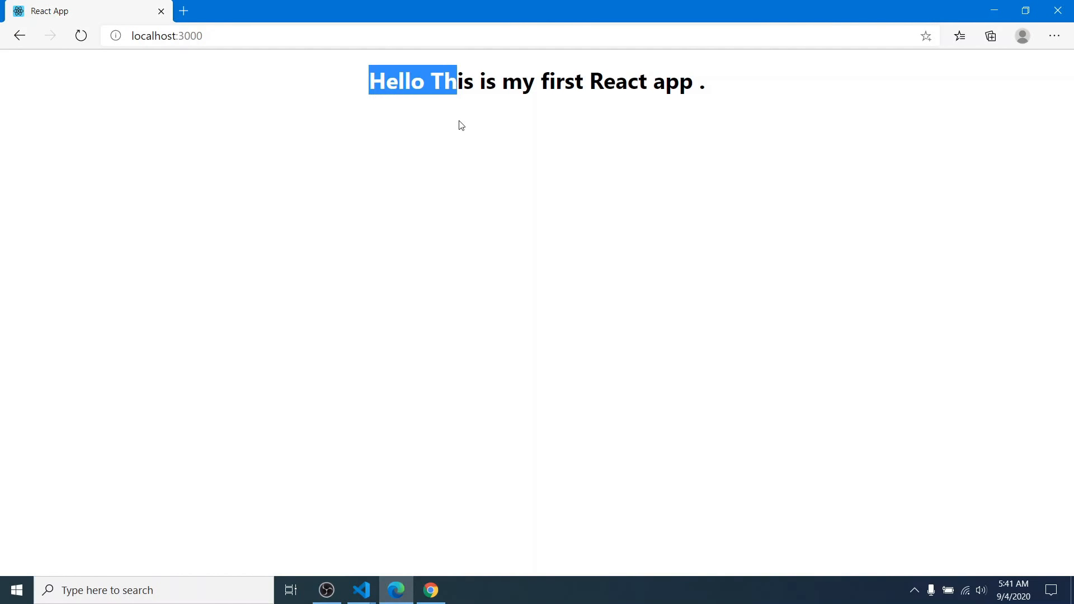
key(super+Right)
click(385, 251)
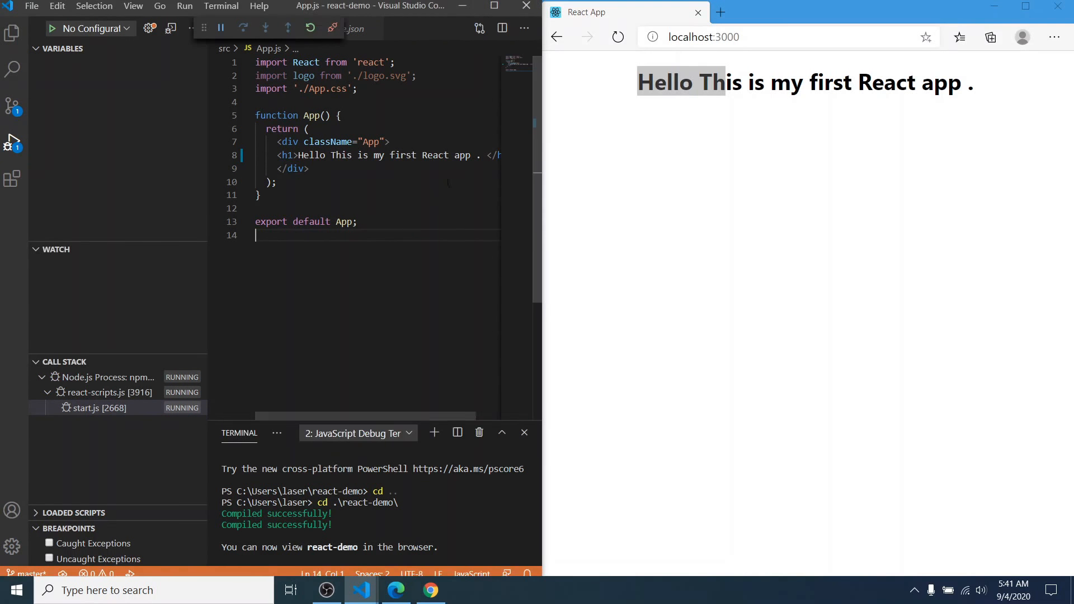
Add a second h1 'I am learning react' after the first and save so the browser shows both headings
click(476, 155)
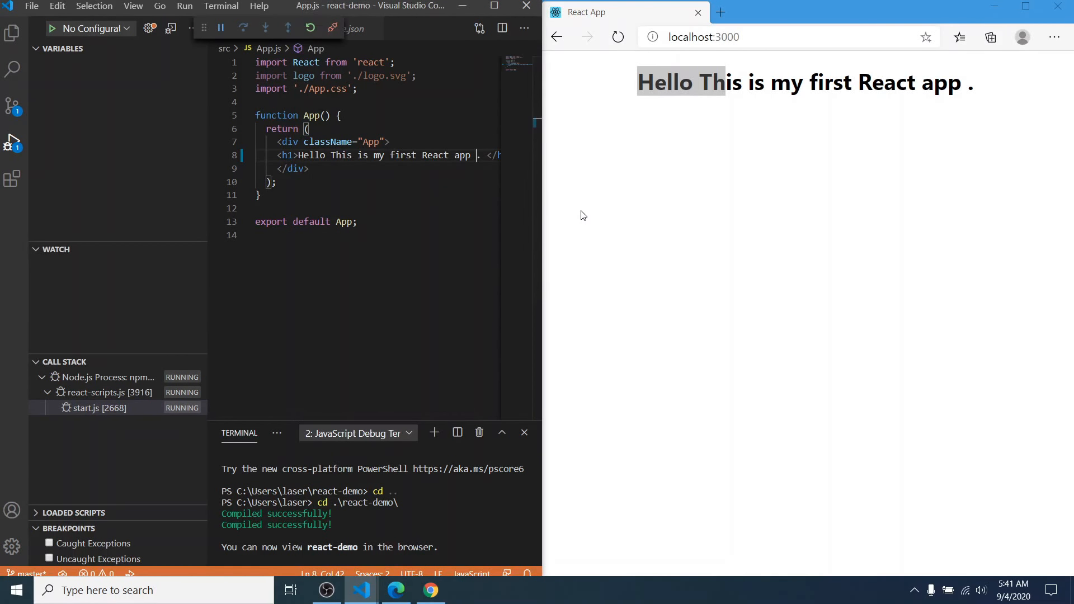
key(Return)
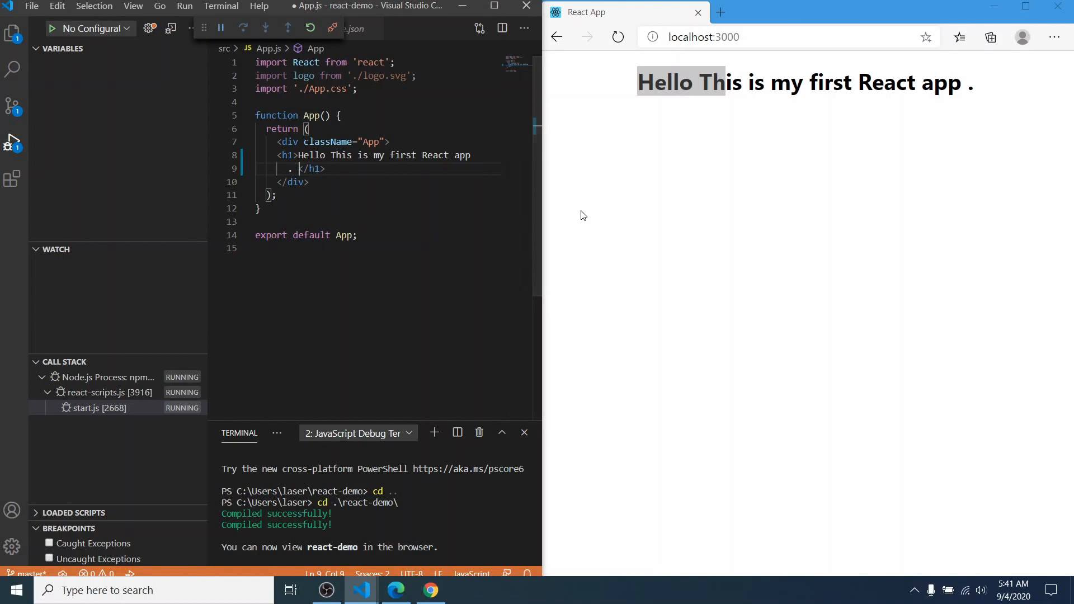
key(Return)
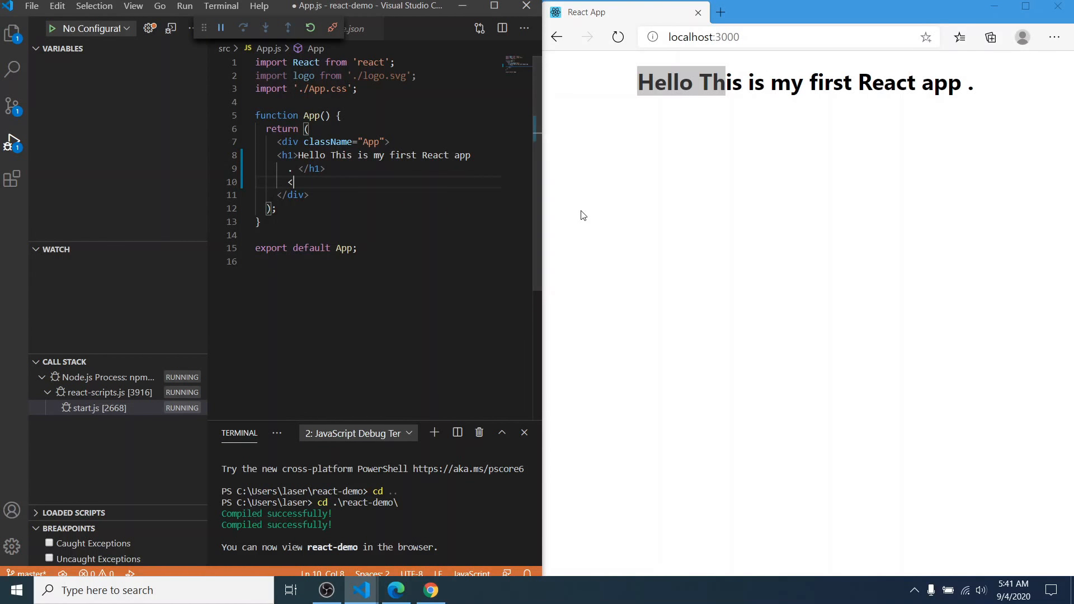
text(h1></h1)
text(>I )
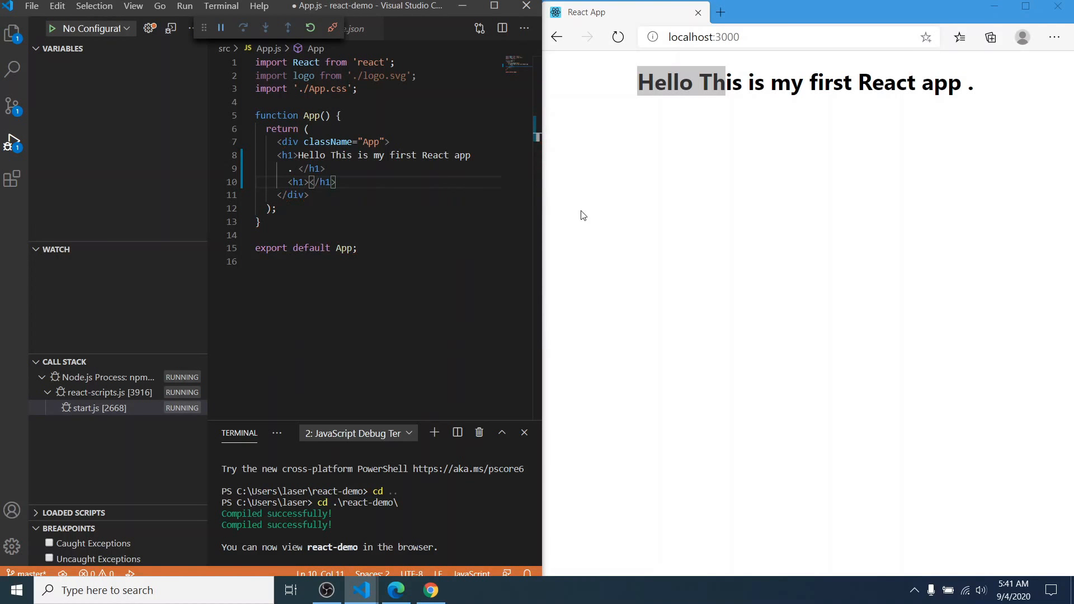
text(am l)
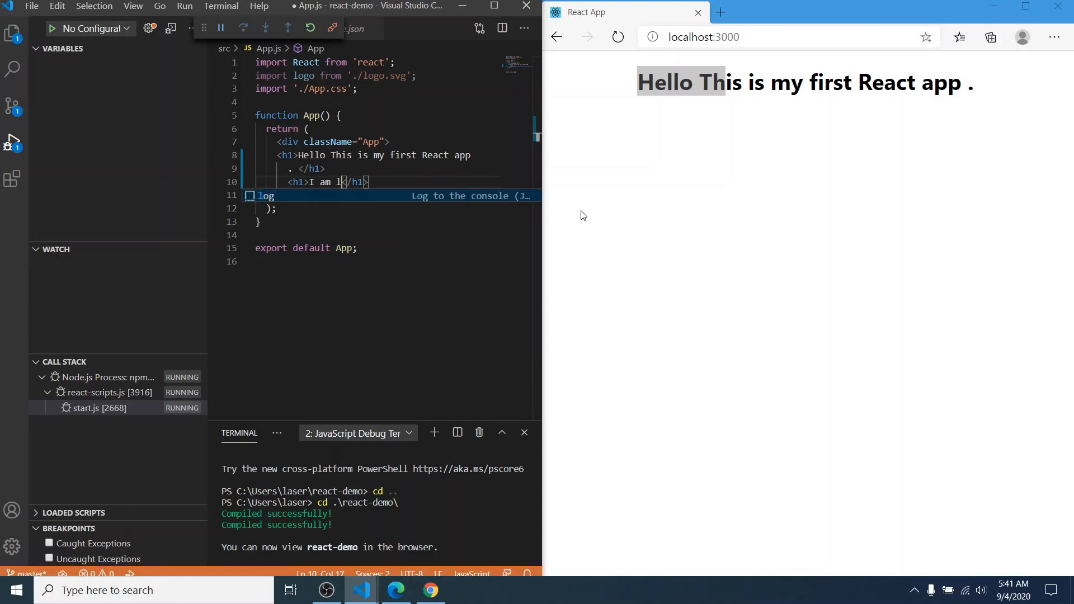
text(earning rea)
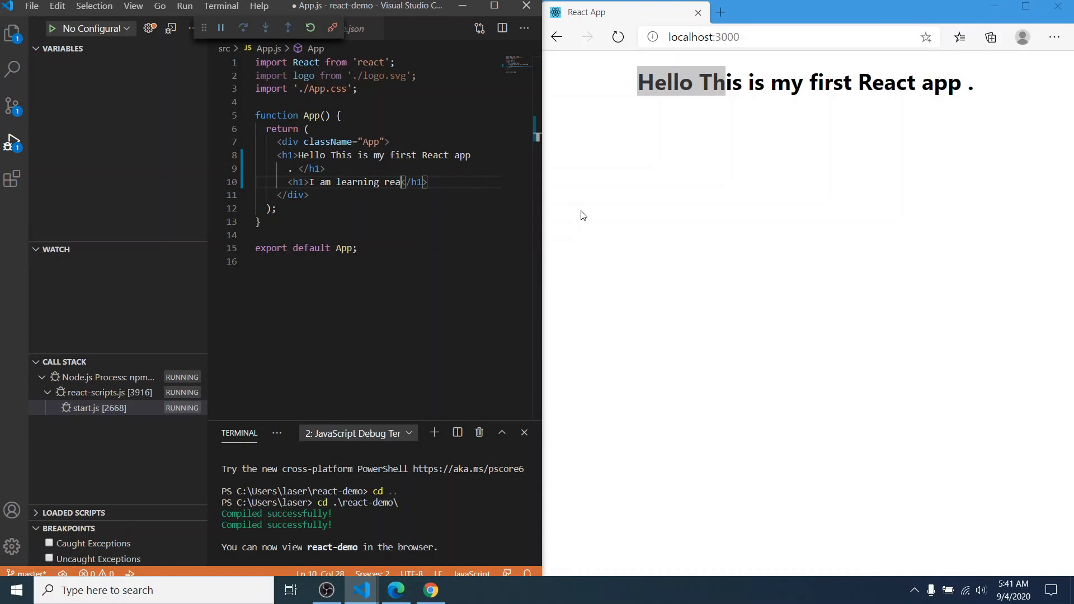
text(ct)
key(ctrl+s)
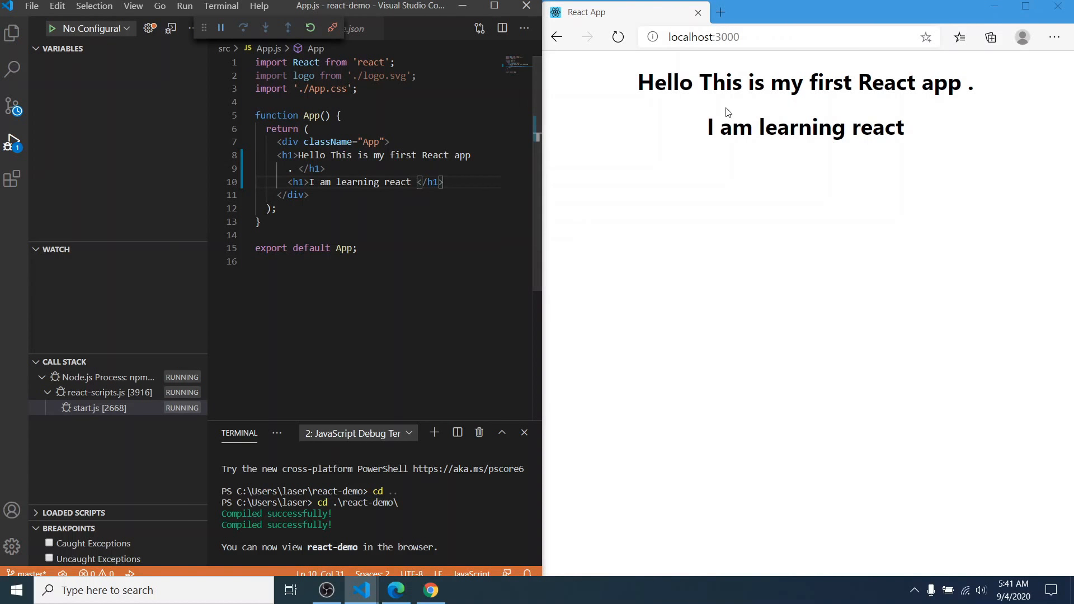
drag(705, 127, 1033, 127)
click(1033, 127)
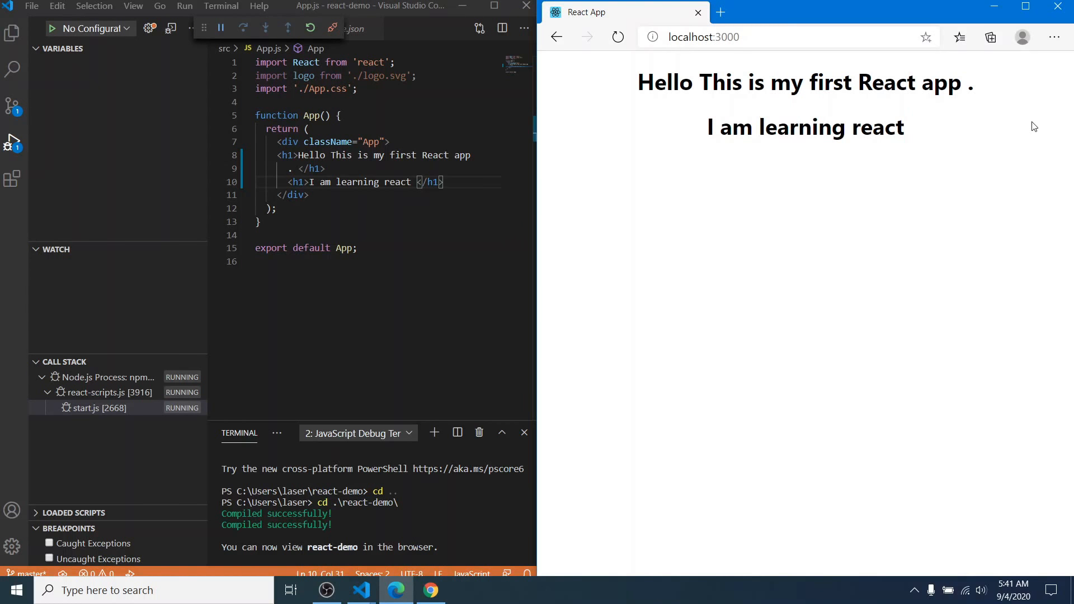